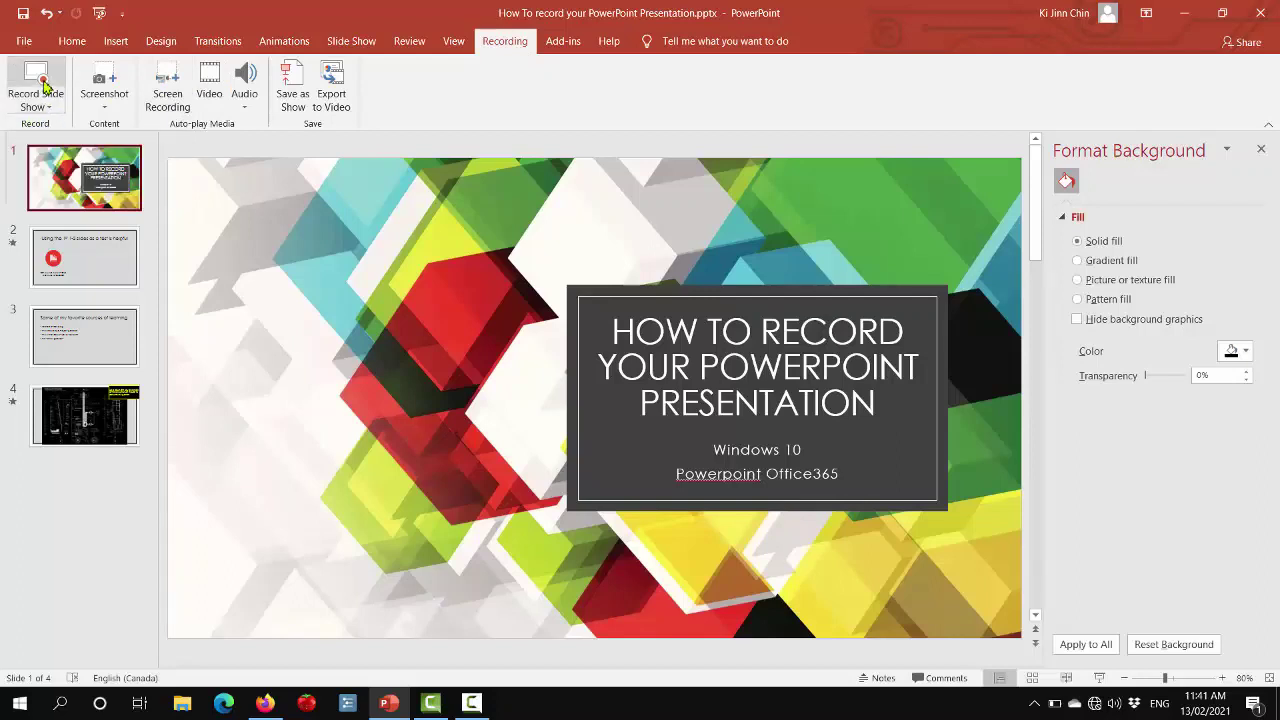
- Record the slide show from the first slide, capturing both timings and narration
{"action": "left_click", "coordinate": [51, 107]}
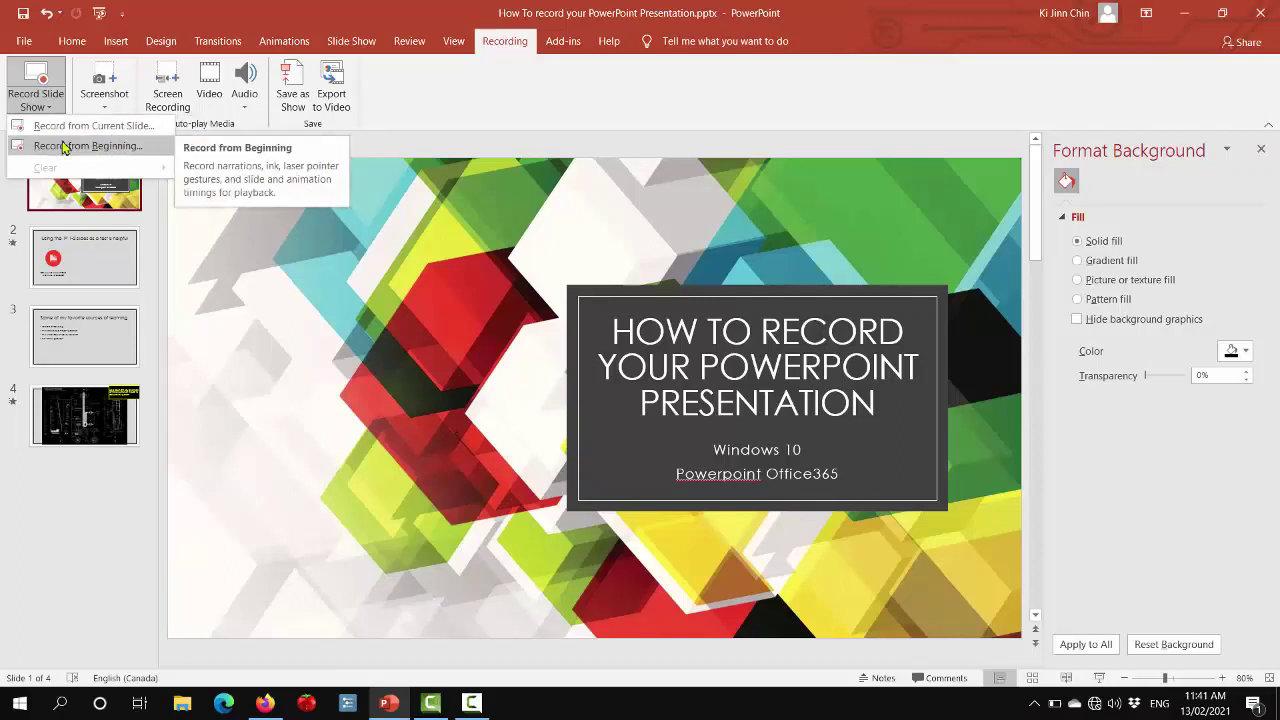
{"action": "left_click", "coordinate": [63, 147]}
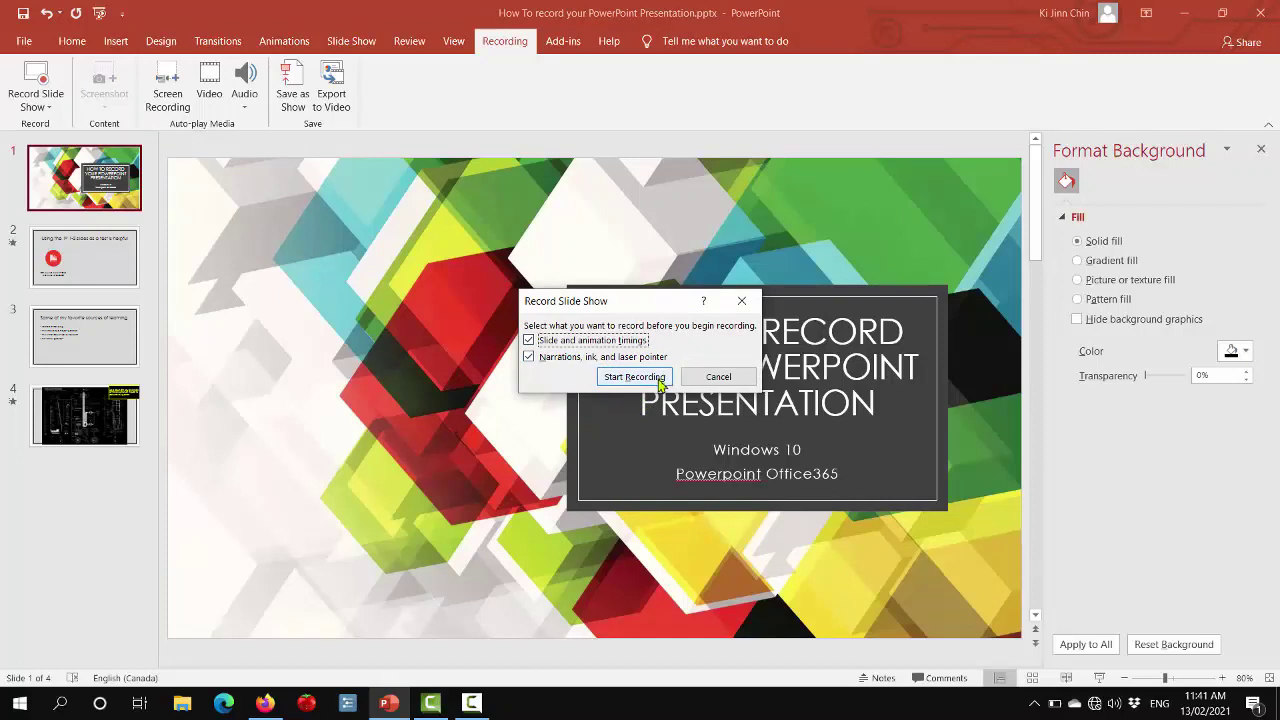
{"action": "left_click", "coordinate": [634, 377]}
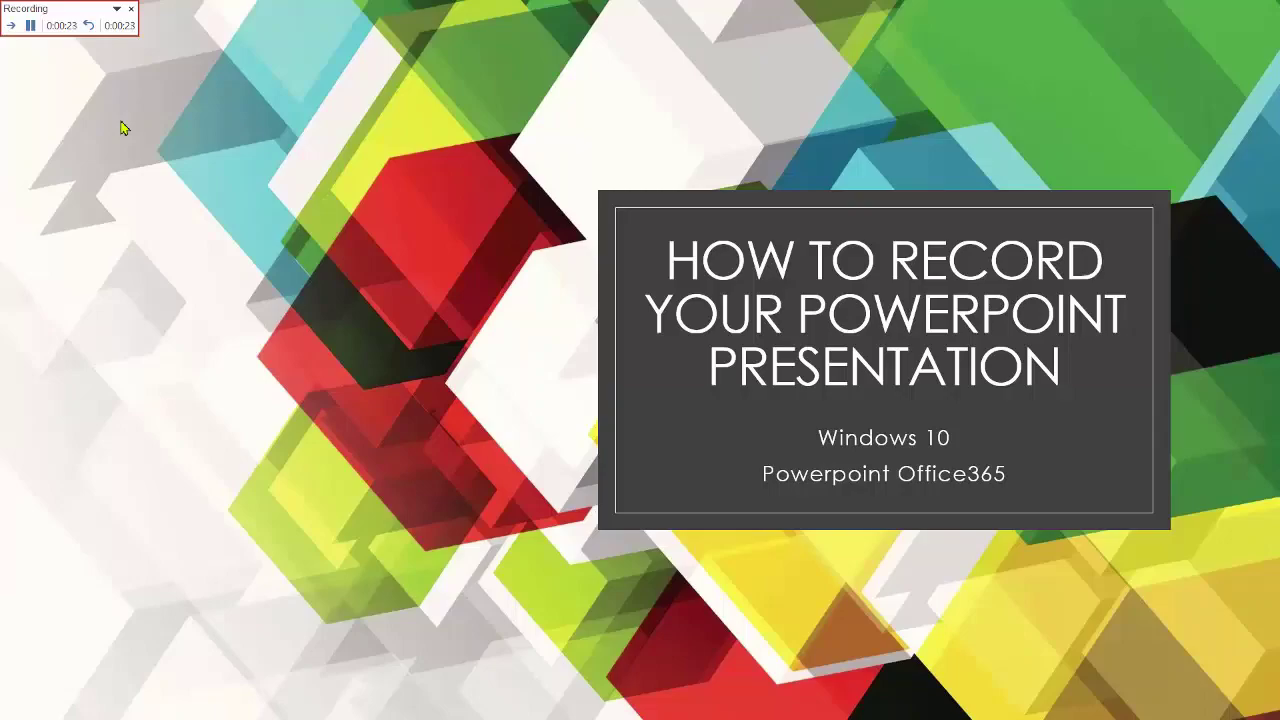
- Advance to the test slide and reveal the animations question, the video-playback question and the lion video
{"action": "left_click", "coordinate": [120, 127]}
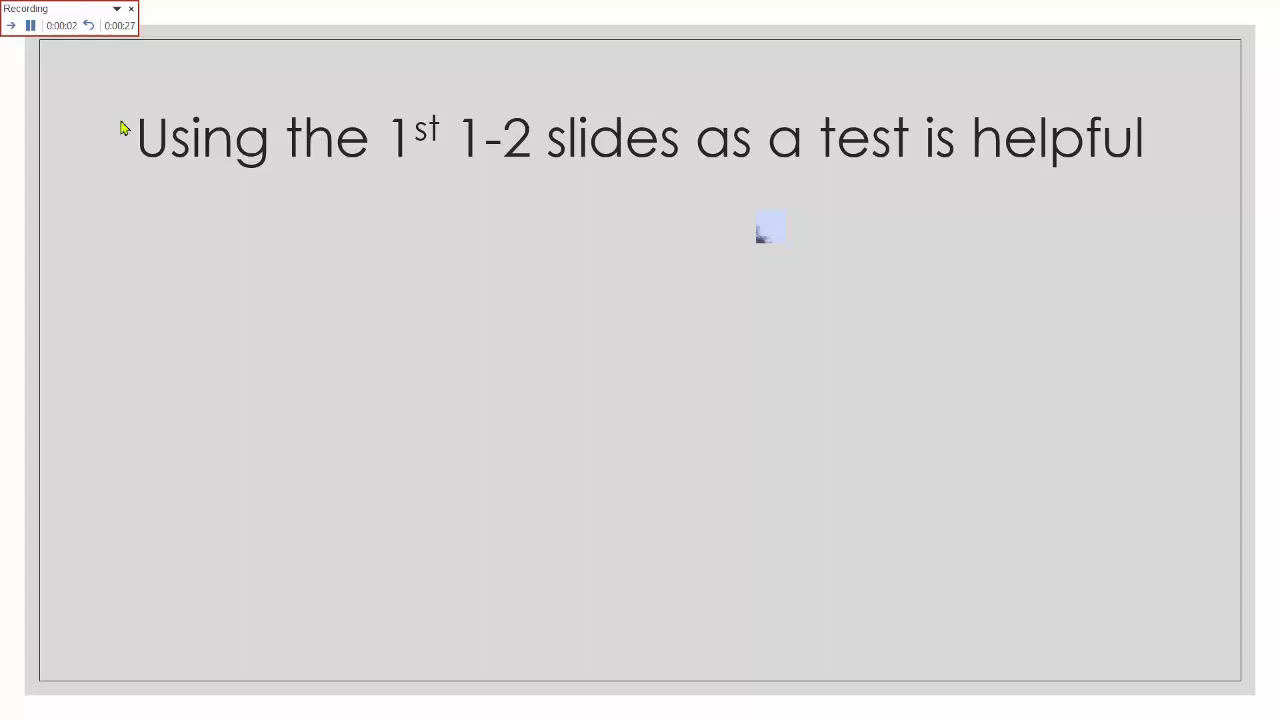
{"action": "left_click", "coordinate": [120, 127]}
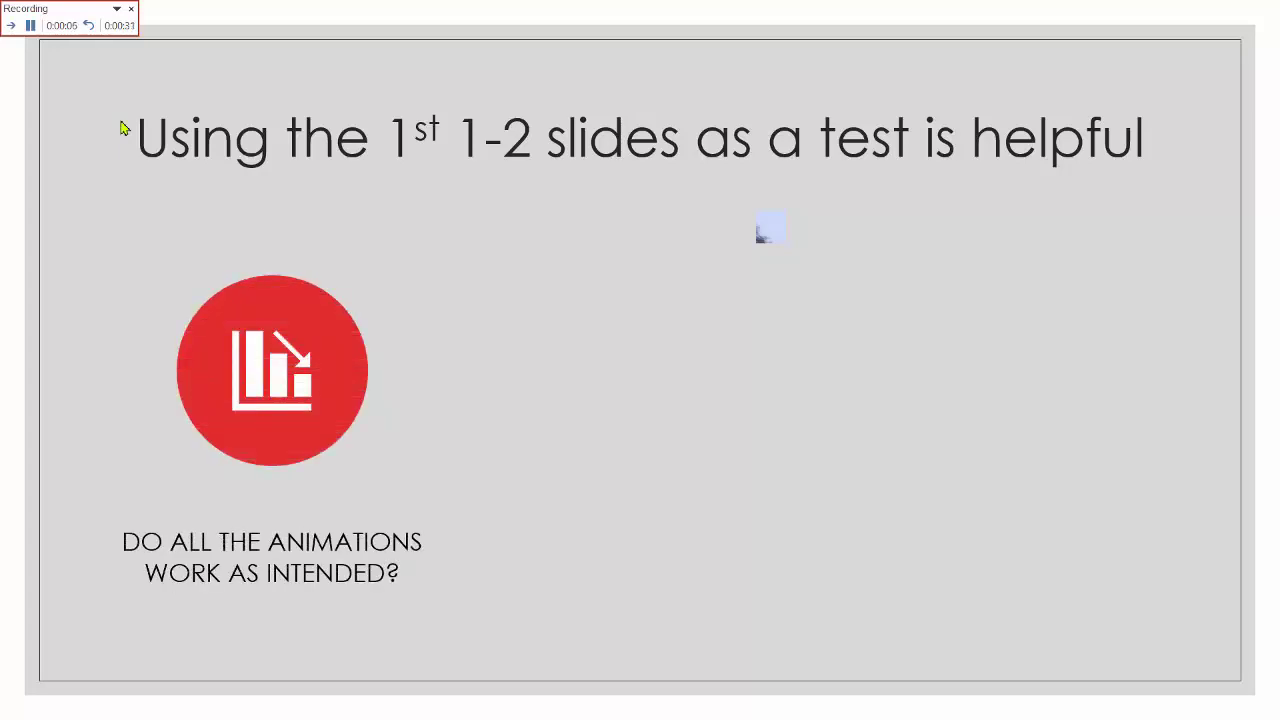
{"action": "left_click", "coordinate": [124, 128]}
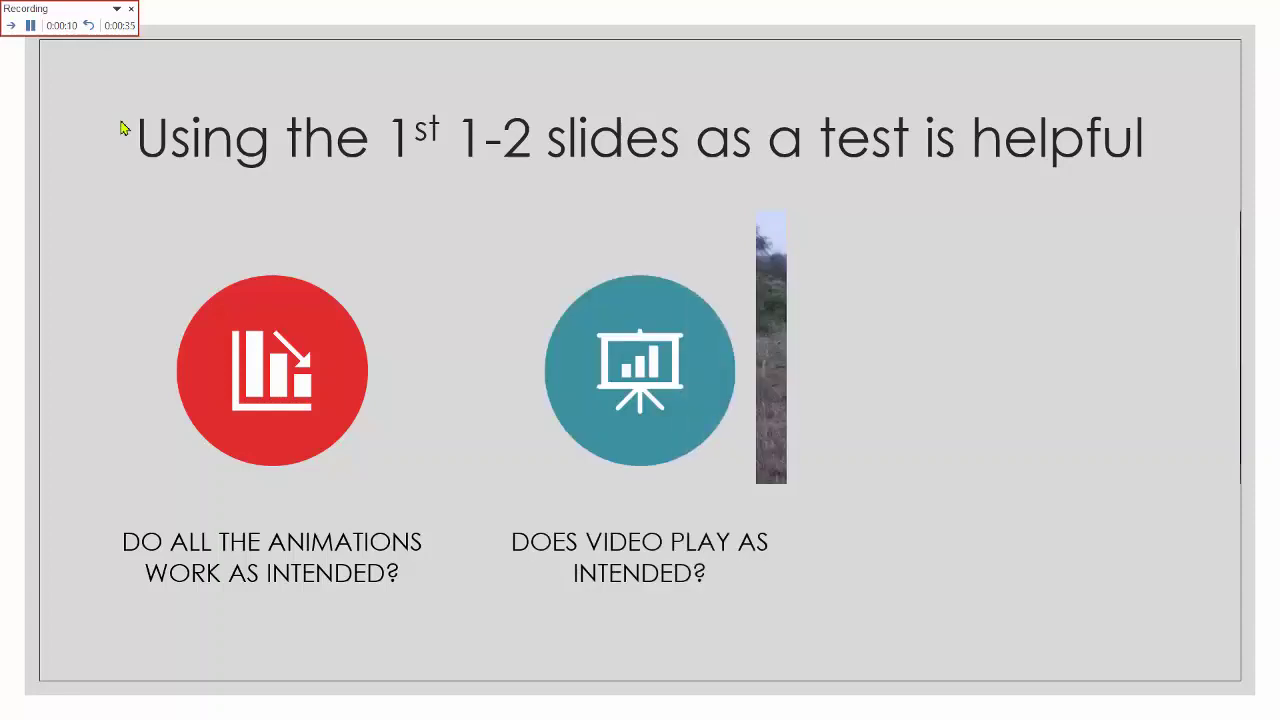
{"action": "left_click", "coordinate": [124, 128]}
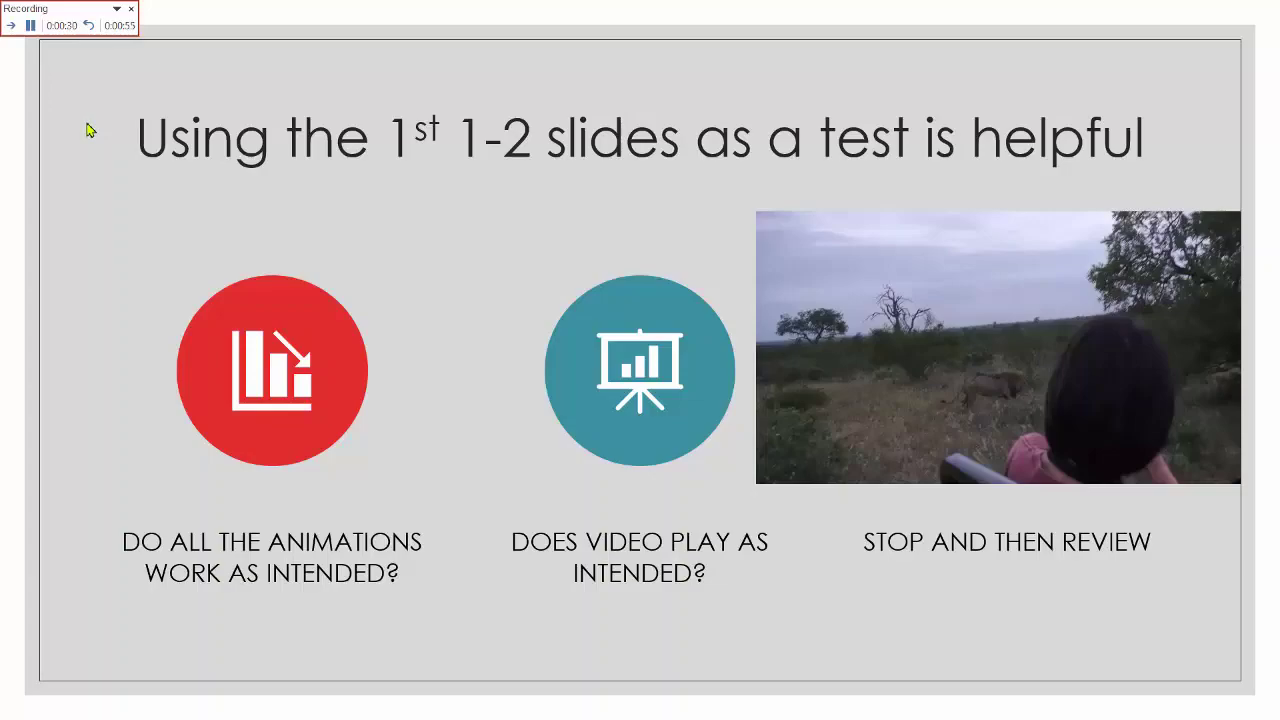
- End the recording with Esc and bring up the Slide Show settings
{"action": "key", "text": "Escape"}
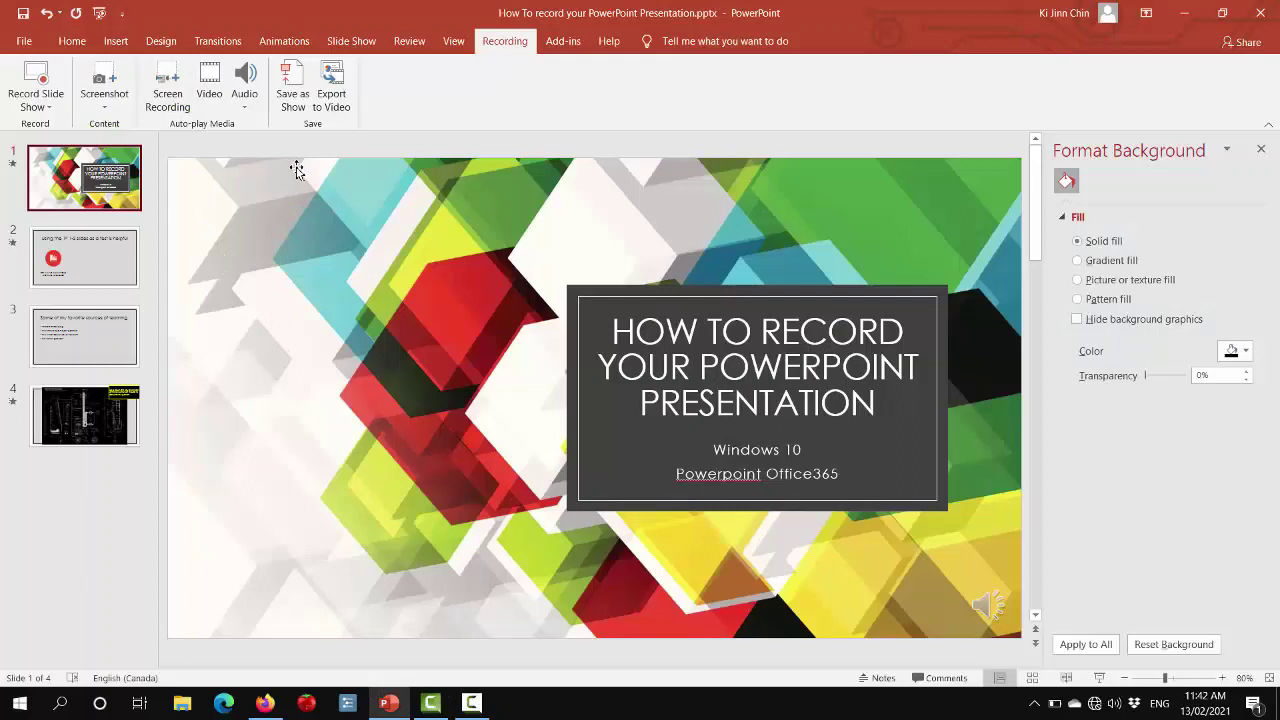
{"action": "left_click", "coordinate": [365, 50]}
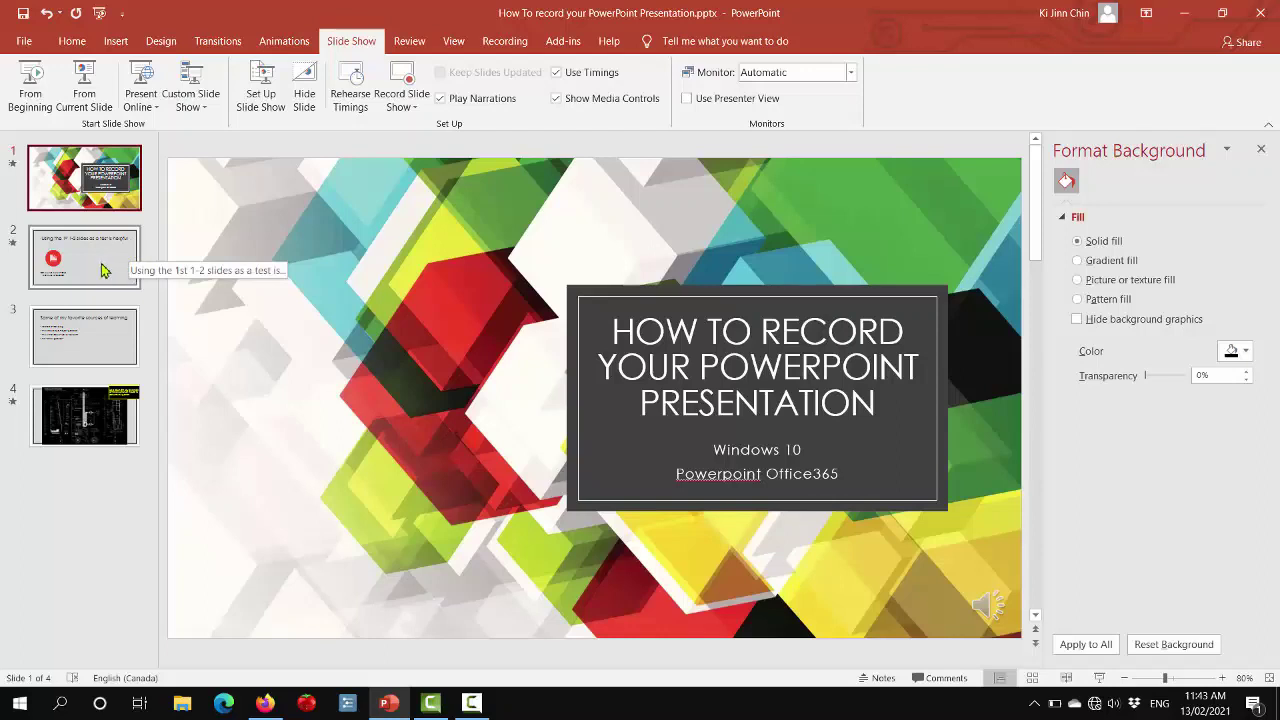
- Add a new blank slide after slide 2 from the slide 2 thumbnail's context menu
{"action": "left_click", "coordinate": [104, 270]}
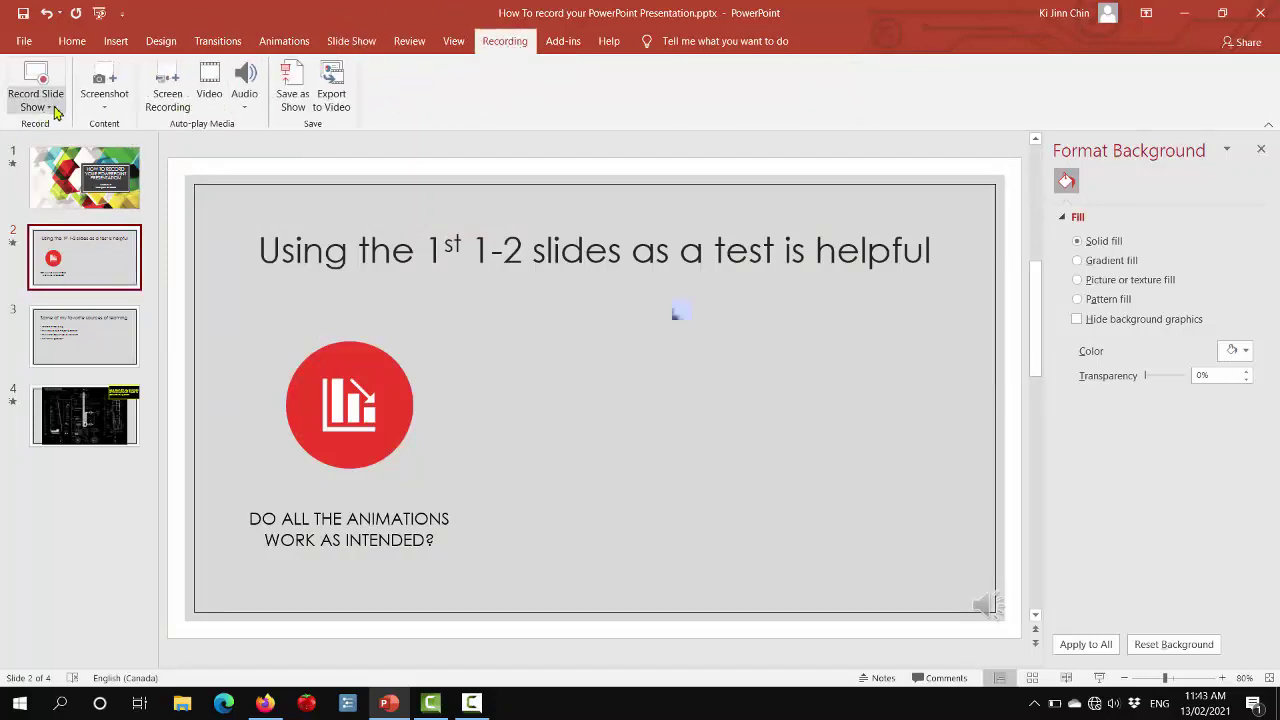
{"action": "left_click", "coordinate": [49, 108]}
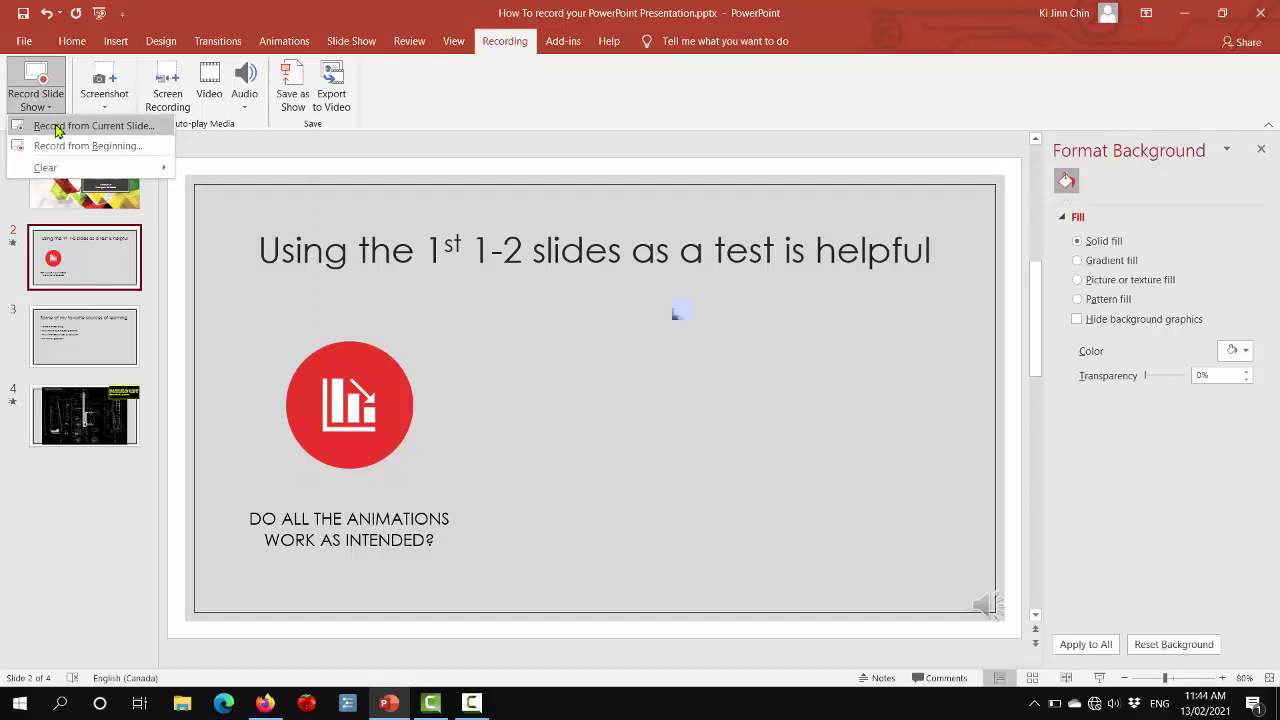
{"action": "left_click", "coordinate": [124, 300]}
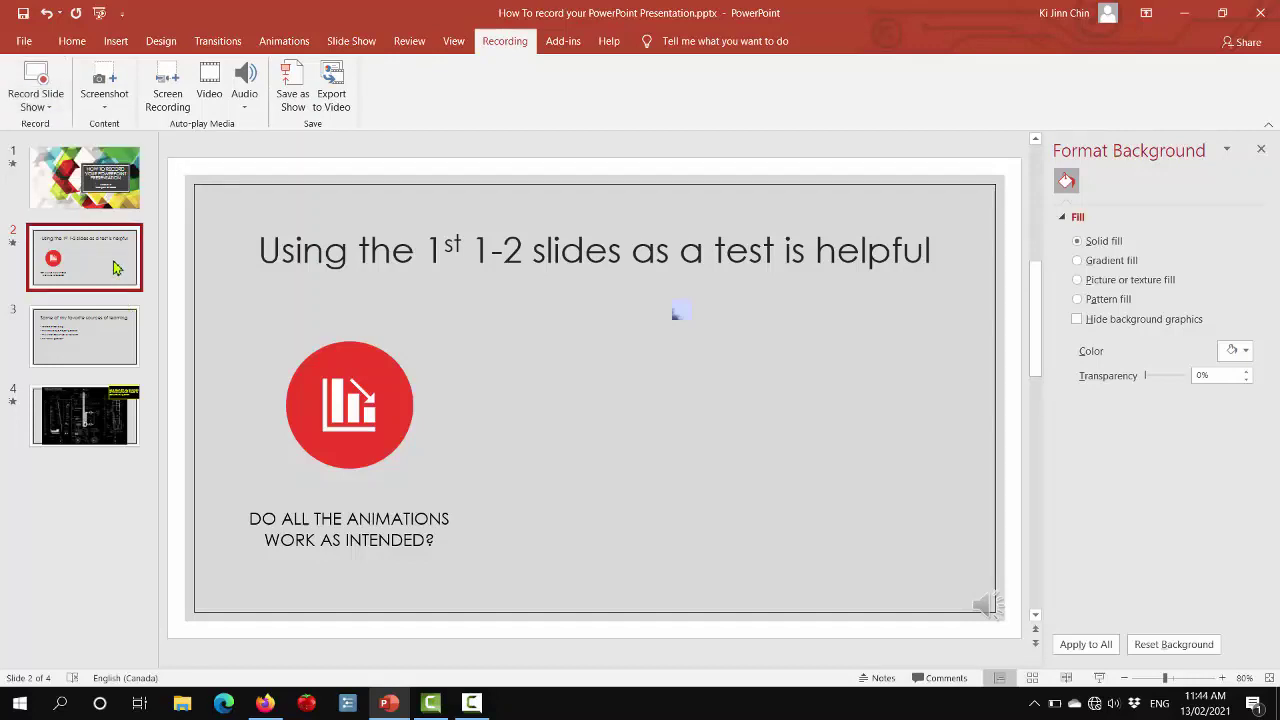
{"action": "right_click", "coordinate": [115, 267]}
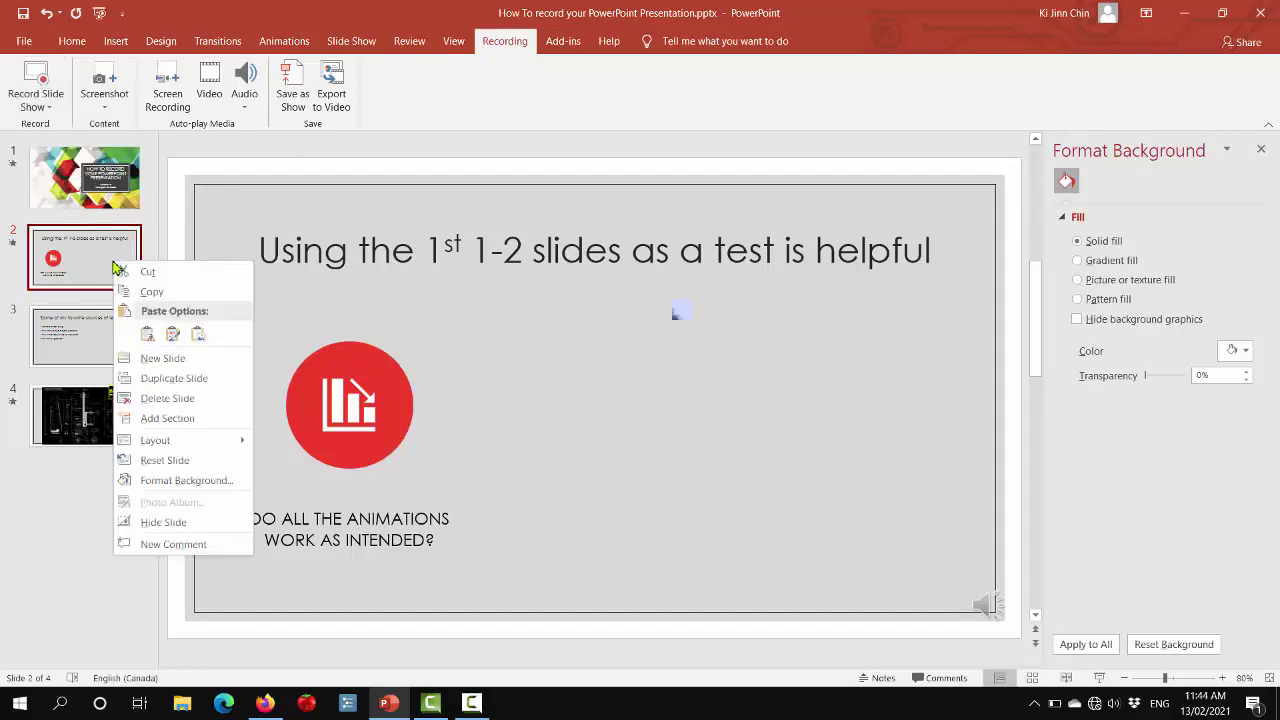
{"action": "left_click", "coordinate": [175, 366]}
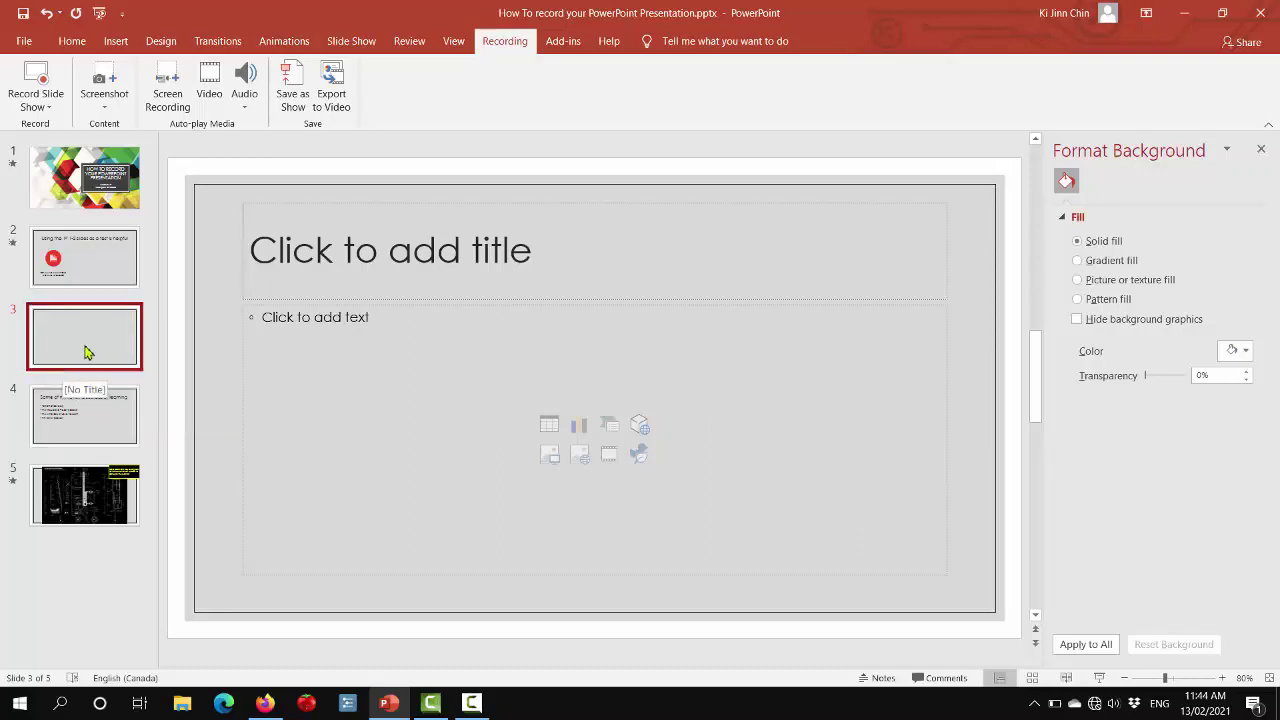
- Re-record narration from slide 2, revealing its animations and video-playback questions
{"action": "left_click", "coordinate": [78, 272]}
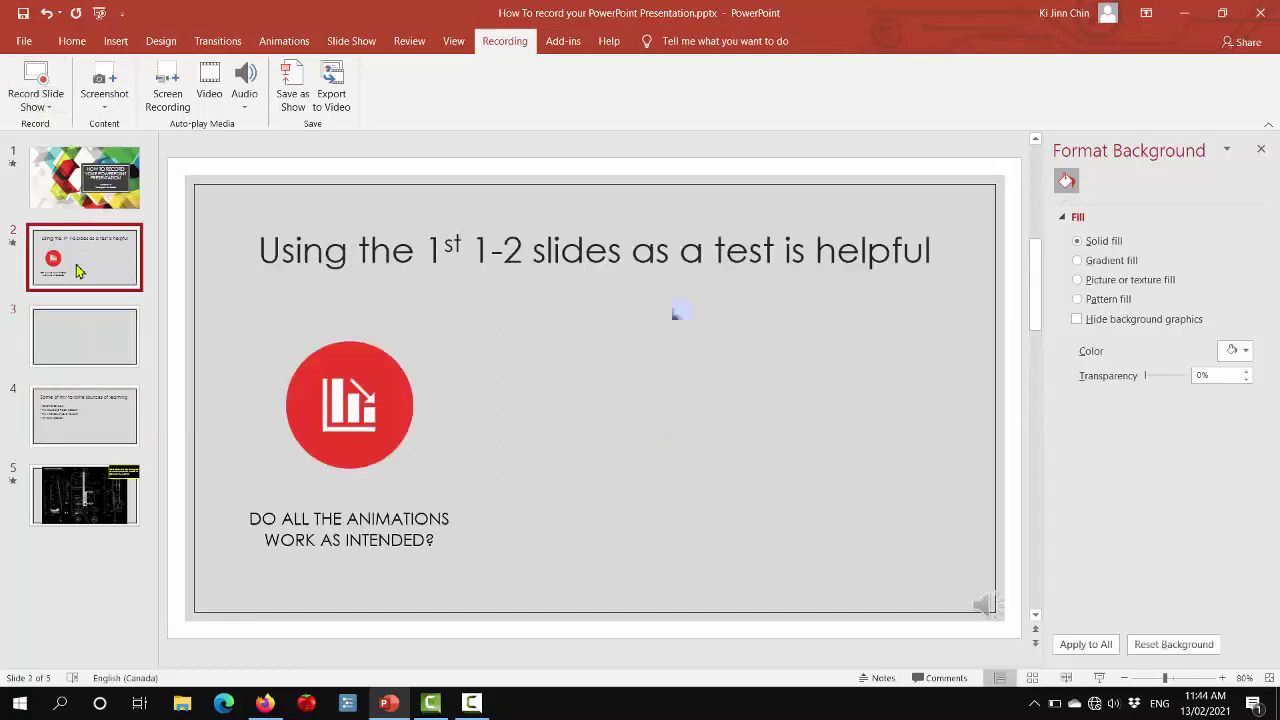
{"action": "left_click", "coordinate": [38, 102]}
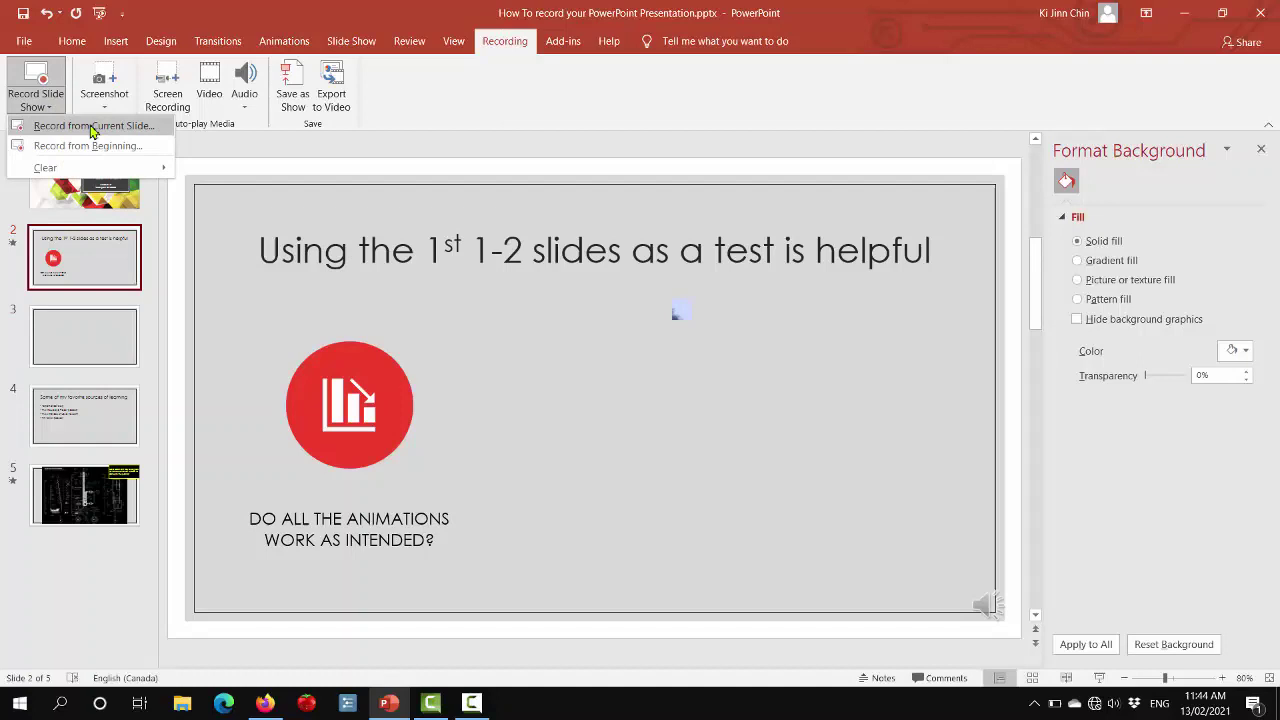
{"action": "left_click", "coordinate": [92, 131]}
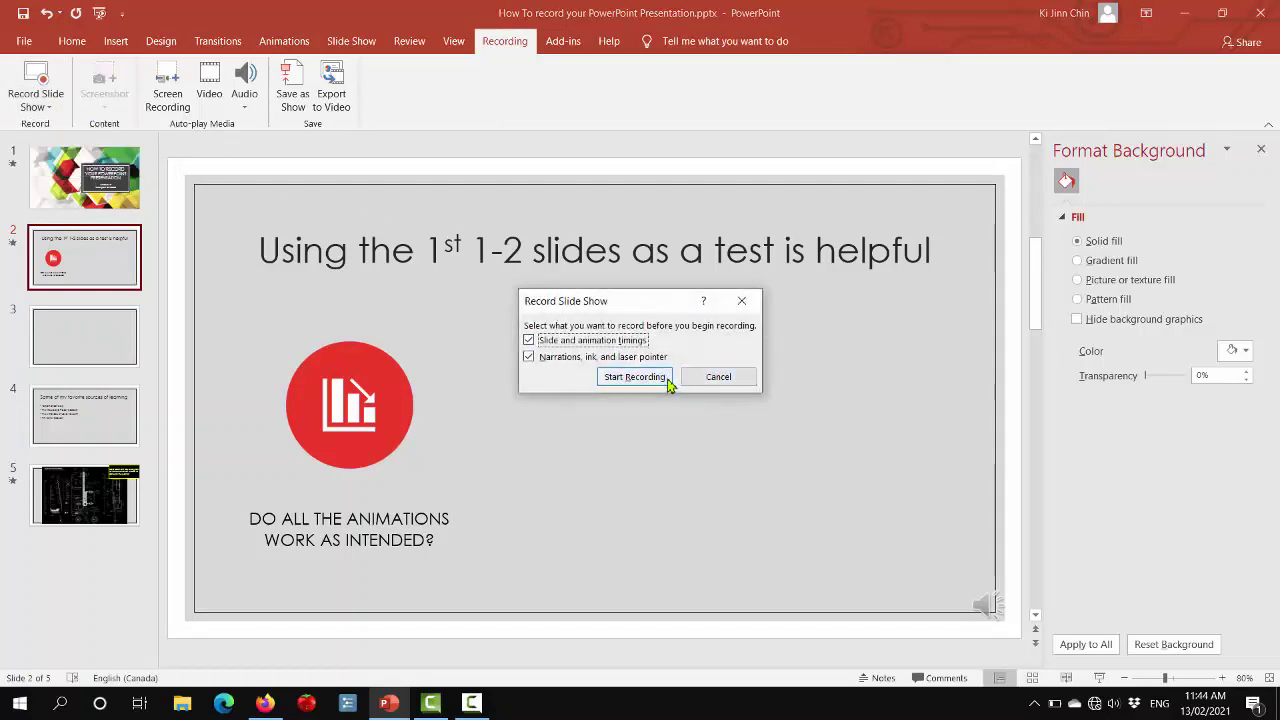
{"action": "left_click", "coordinate": [666, 379]}
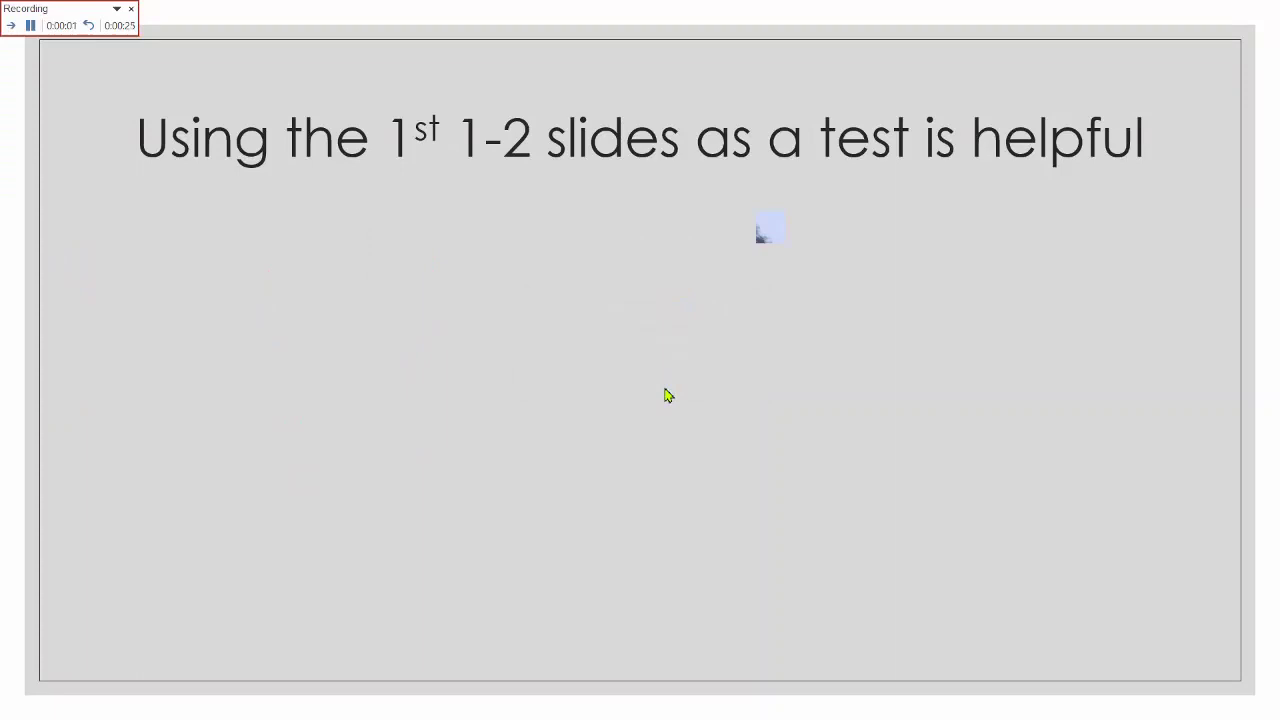
{"action": "left_click", "coordinate": [668, 395]}
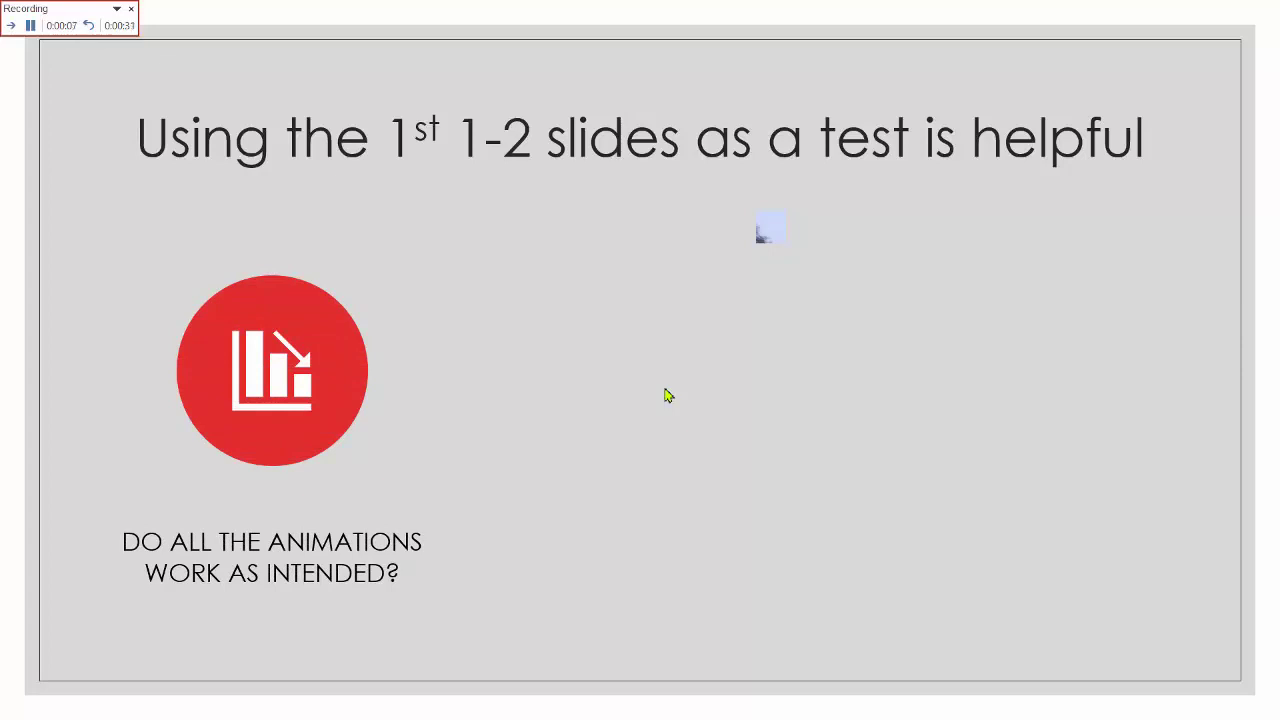
{"action": "left_click", "coordinate": [668, 395]}
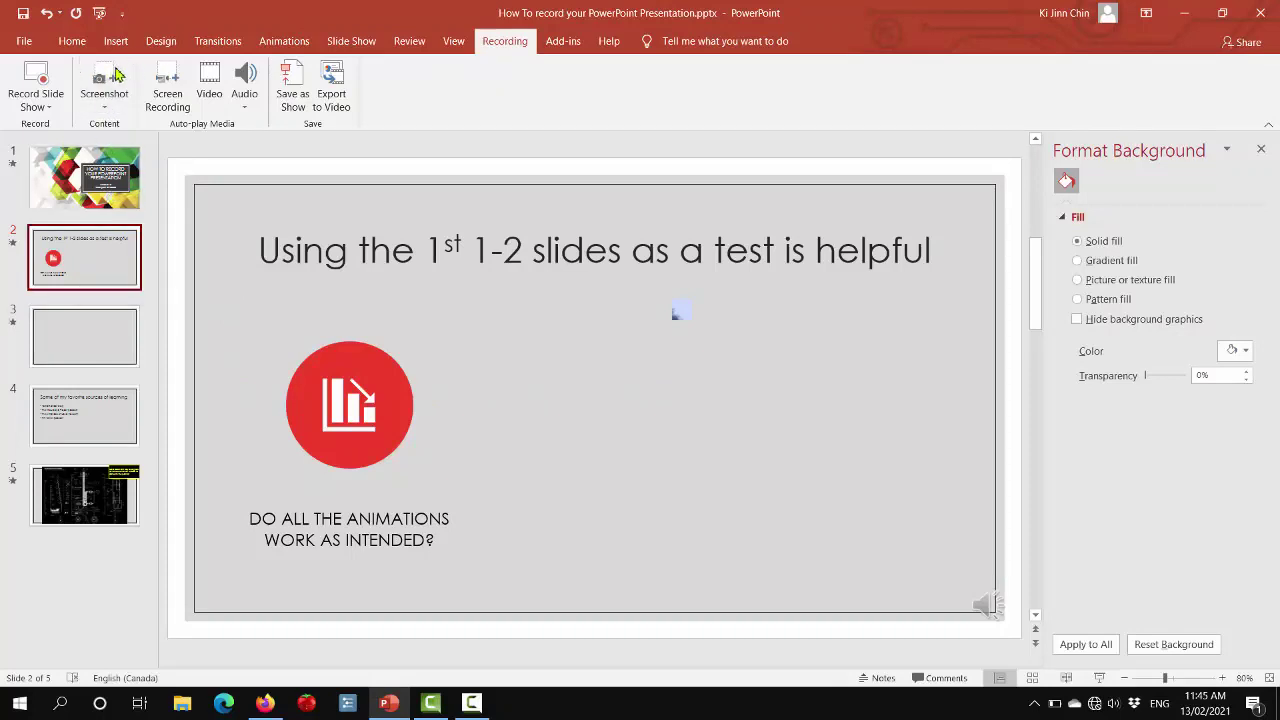
- Play the slide show from slide 2 to hear its recorded narration
{"action": "left_click", "coordinate": [351, 41]}
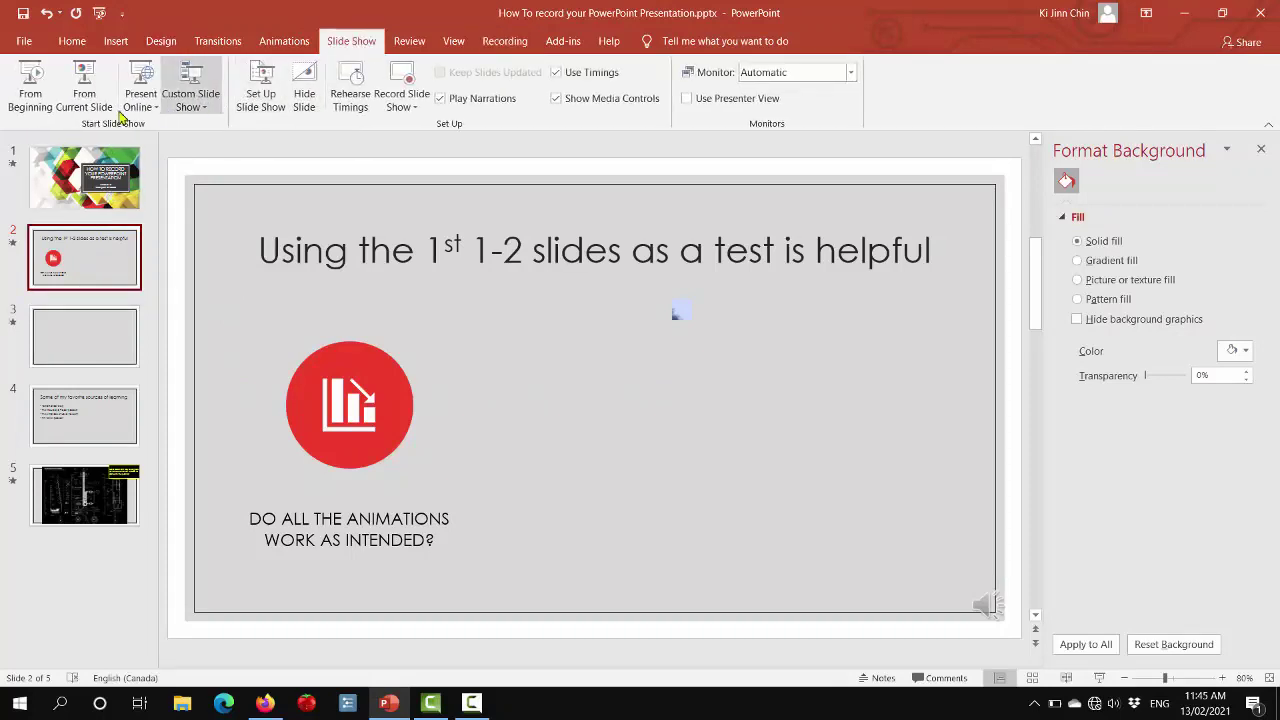
{"action": "left_click", "coordinate": [90, 104]}
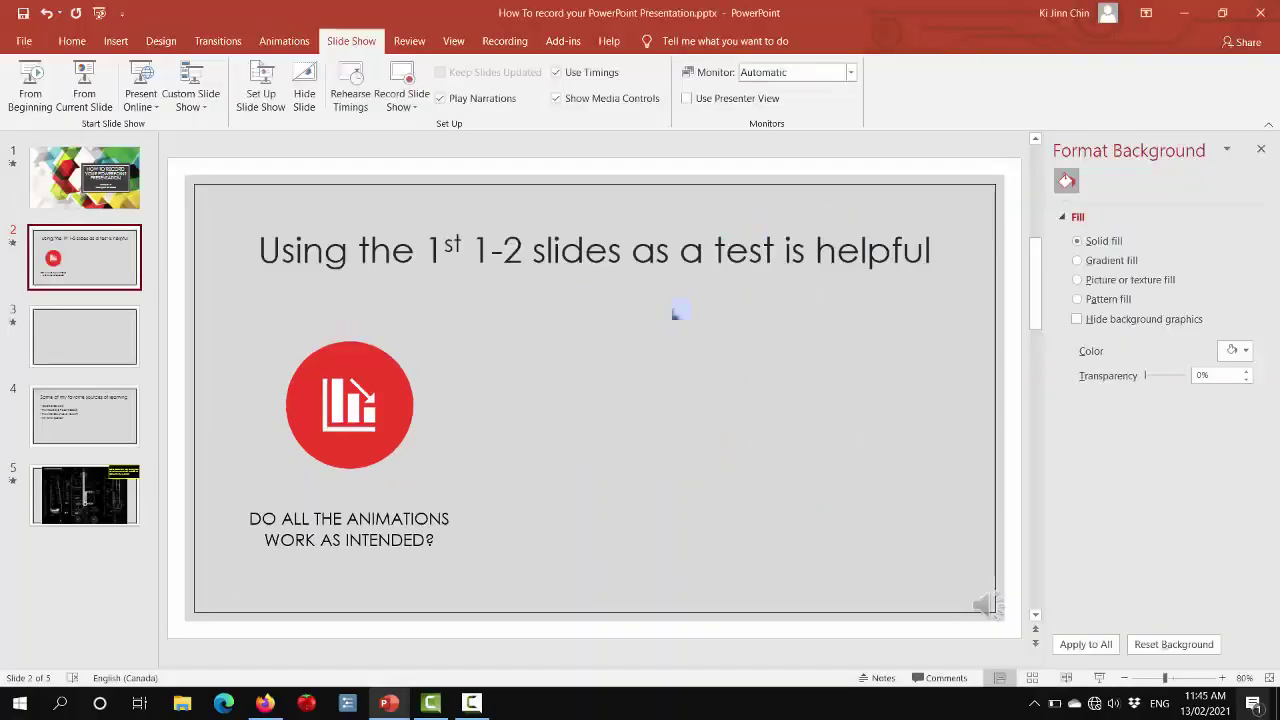
- Delete the blank slide 3 from its thumbnail's context menu
{"action": "left_click", "coordinate": [86, 343]}
{"action": "right_click", "coordinate": [85, 342]}
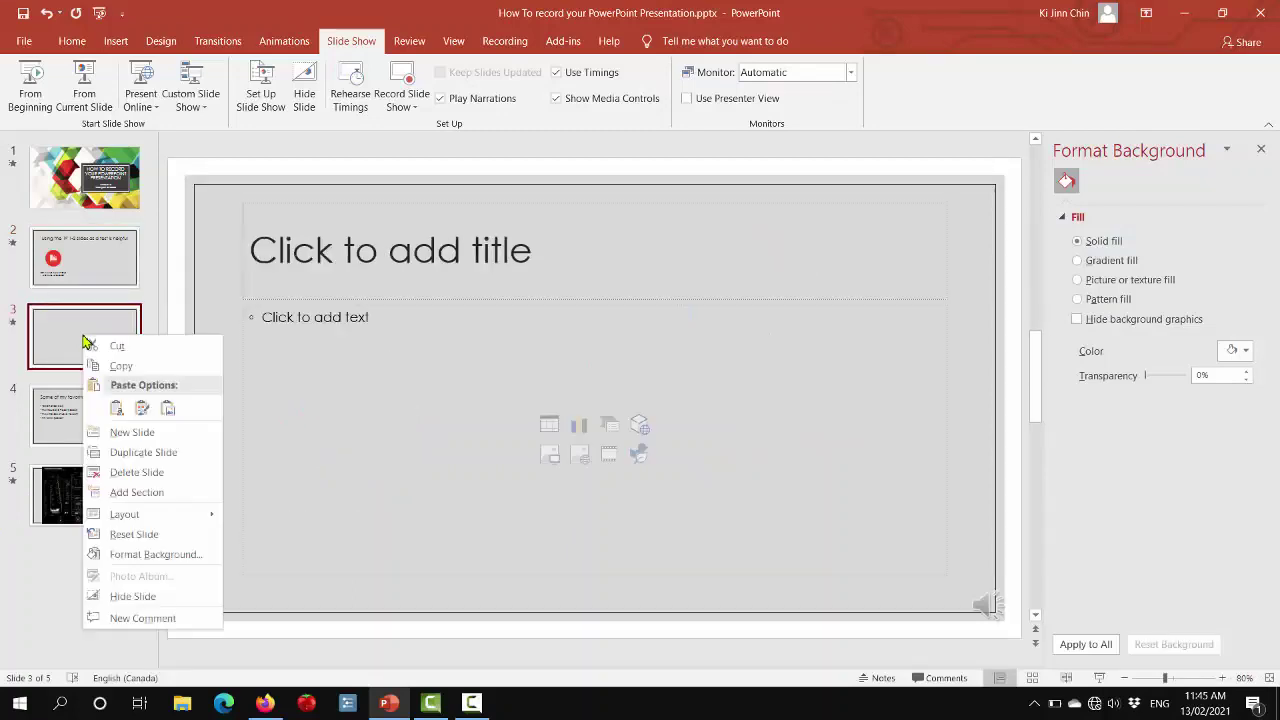
{"action": "left_click", "coordinate": [157, 479]}
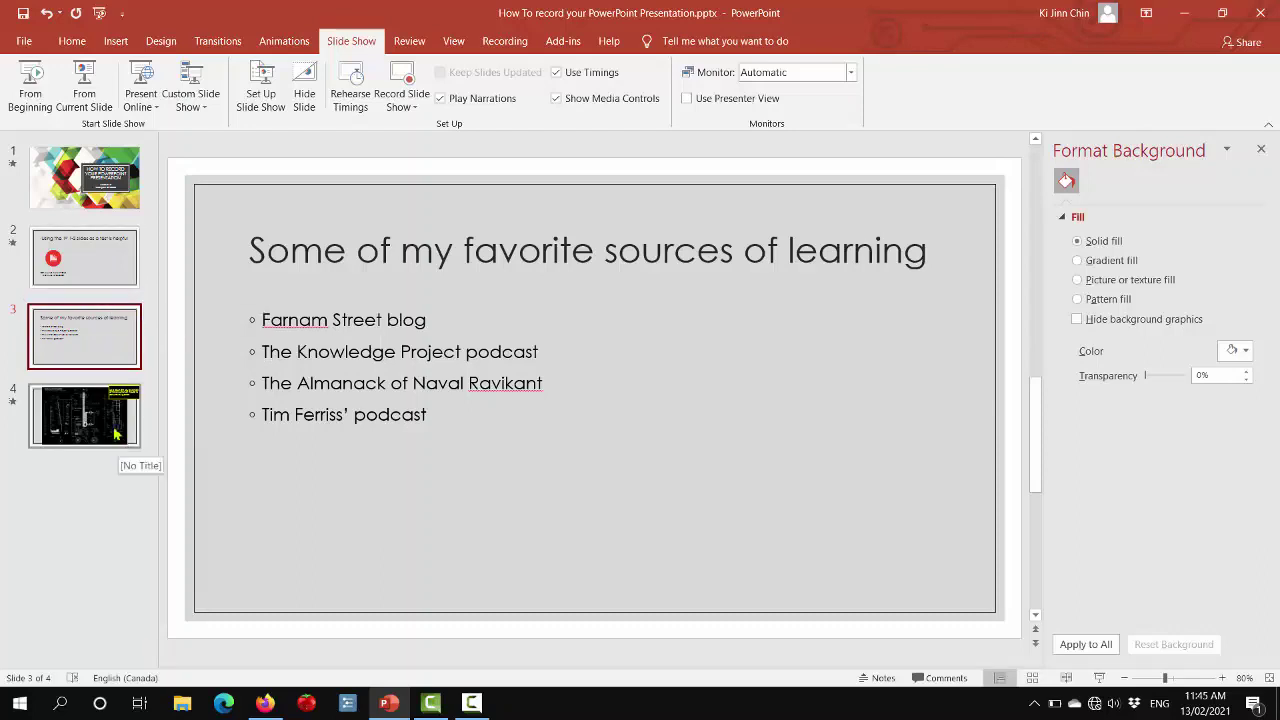
- Clear both the recorded timing and the recorded narration on slide 2
{"action": "left_click", "coordinate": [110, 275]}
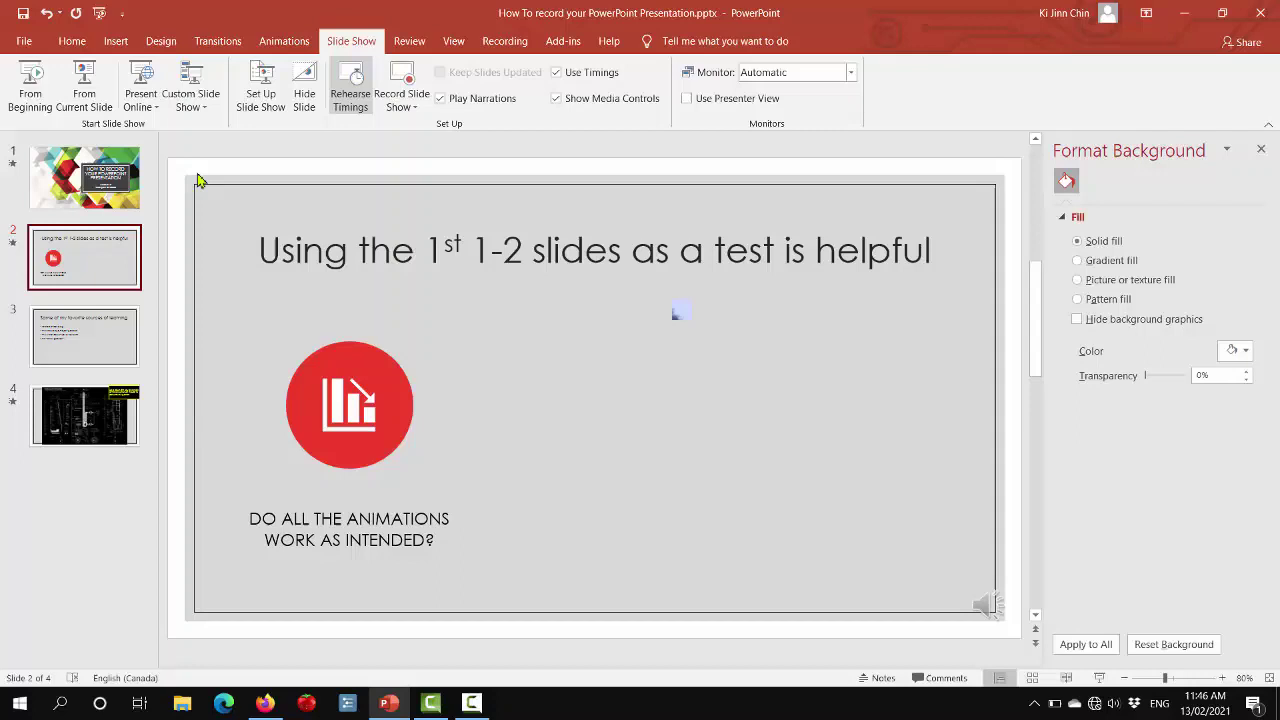
{"action": "left_click", "coordinate": [414, 106]}
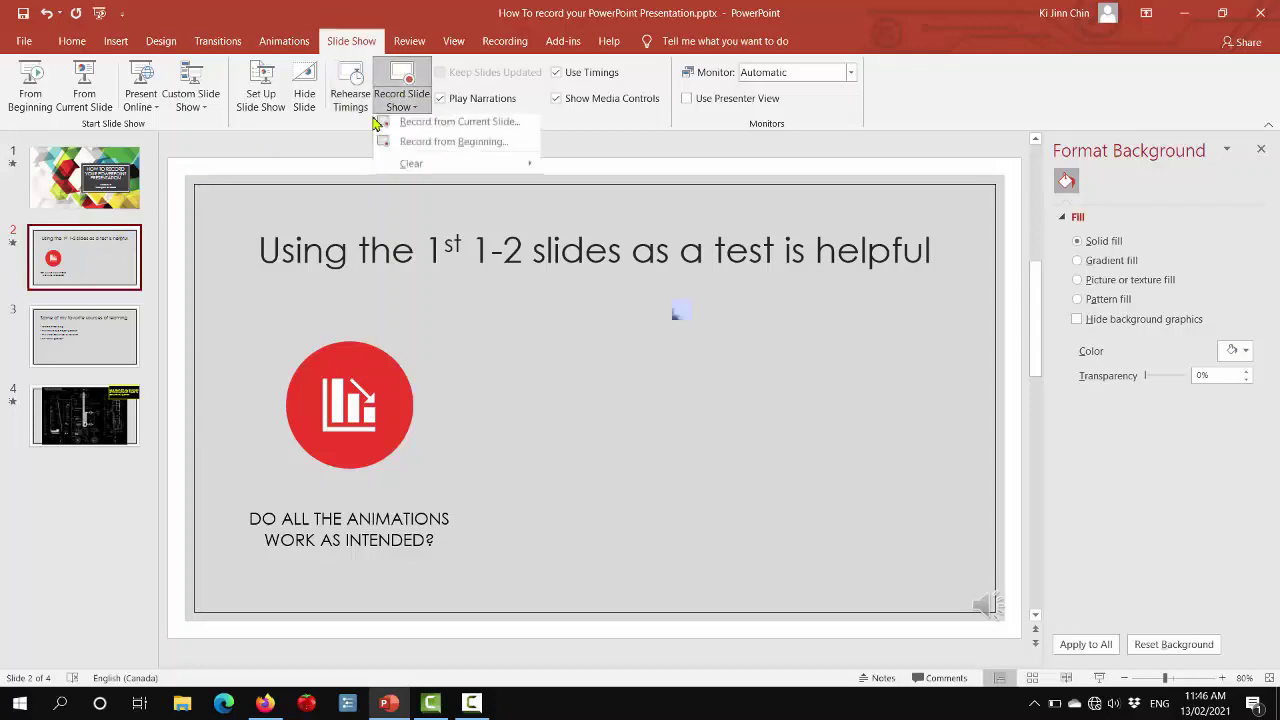
{"action": "mouse_move", "coordinate": [446, 167]}
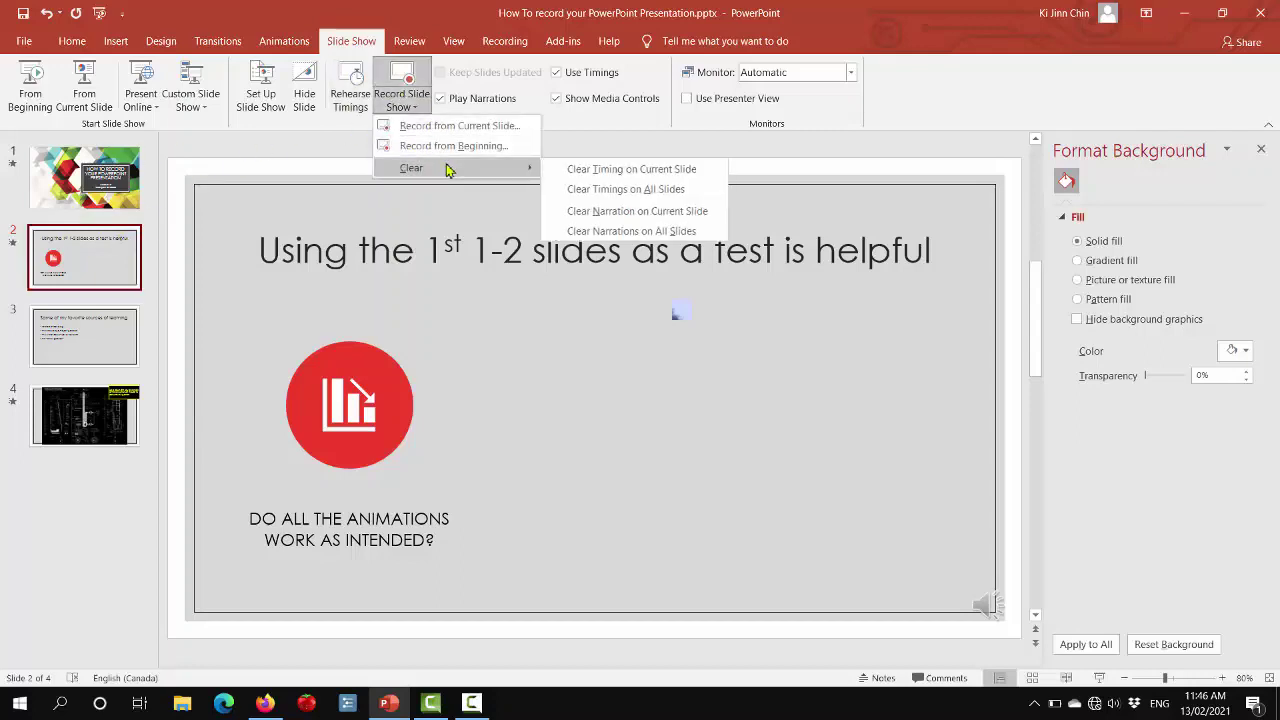
{"action": "left_click", "coordinate": [622, 170]}
{"action": "left_click", "coordinate": [402, 104]}
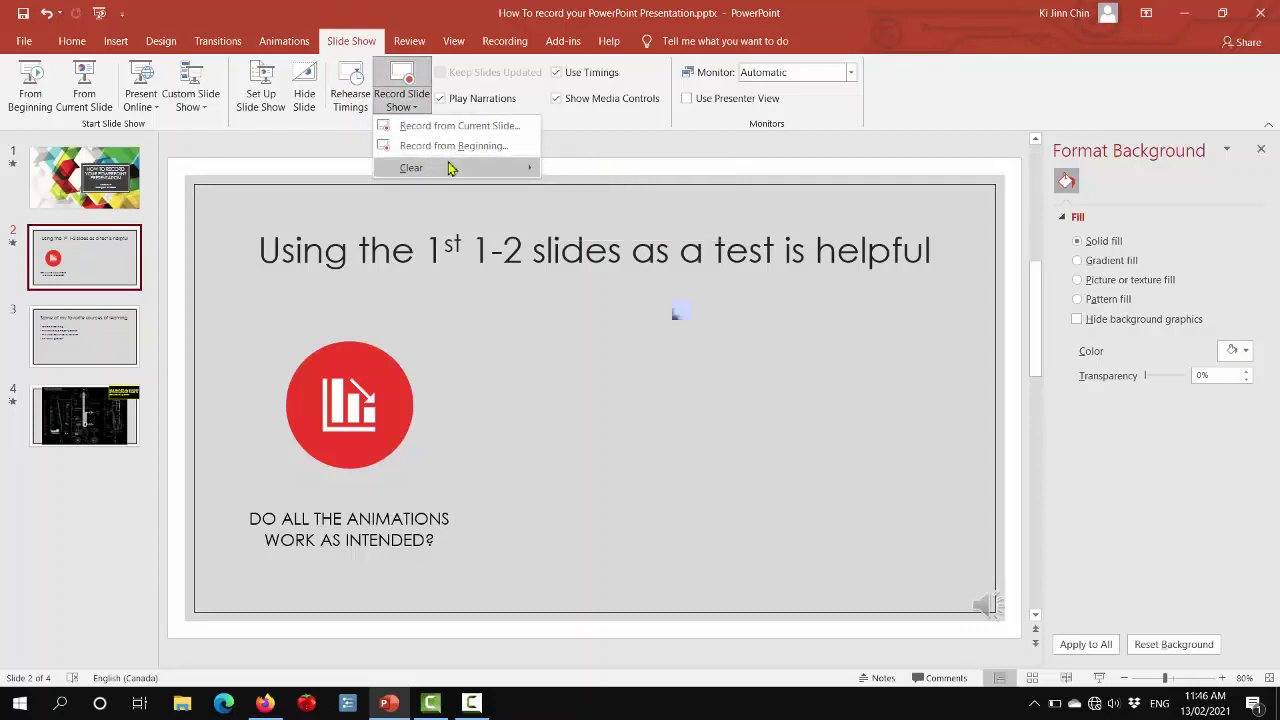
{"action": "mouse_move", "coordinate": [449, 167]}
{"action": "left_click", "coordinate": [646, 216]}
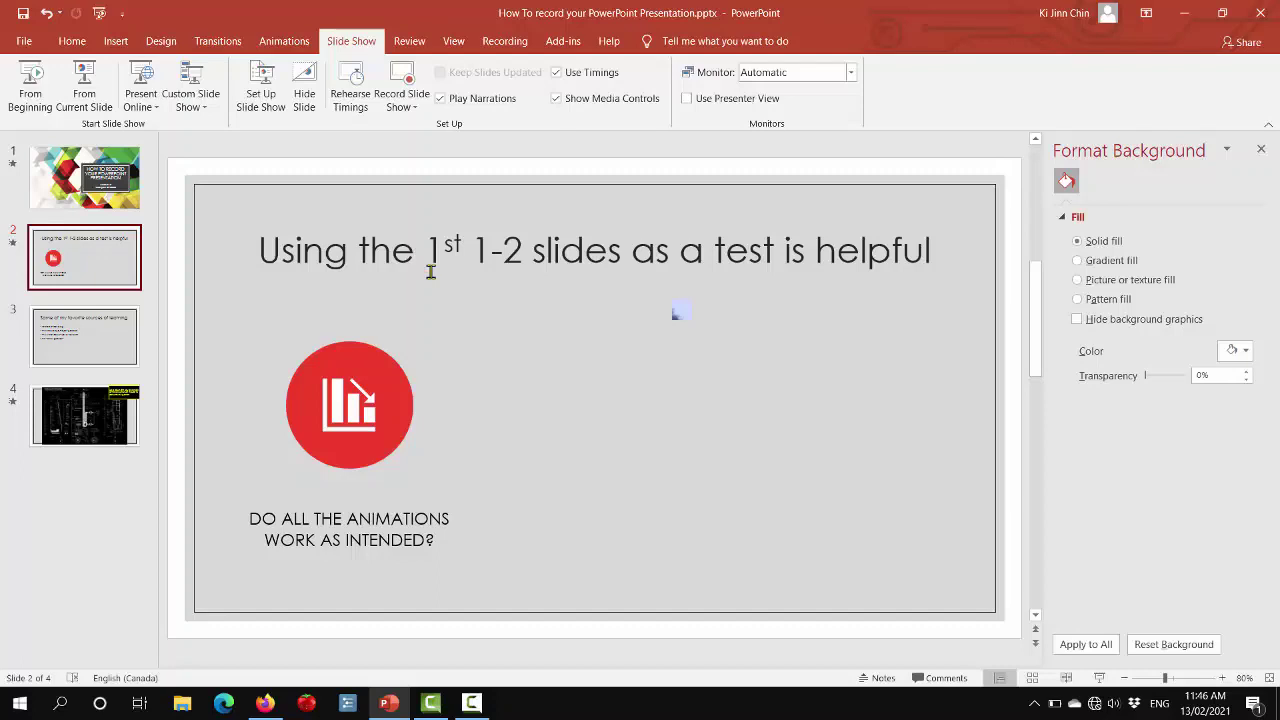
{"action": "right_click", "coordinate": [127, 284]}
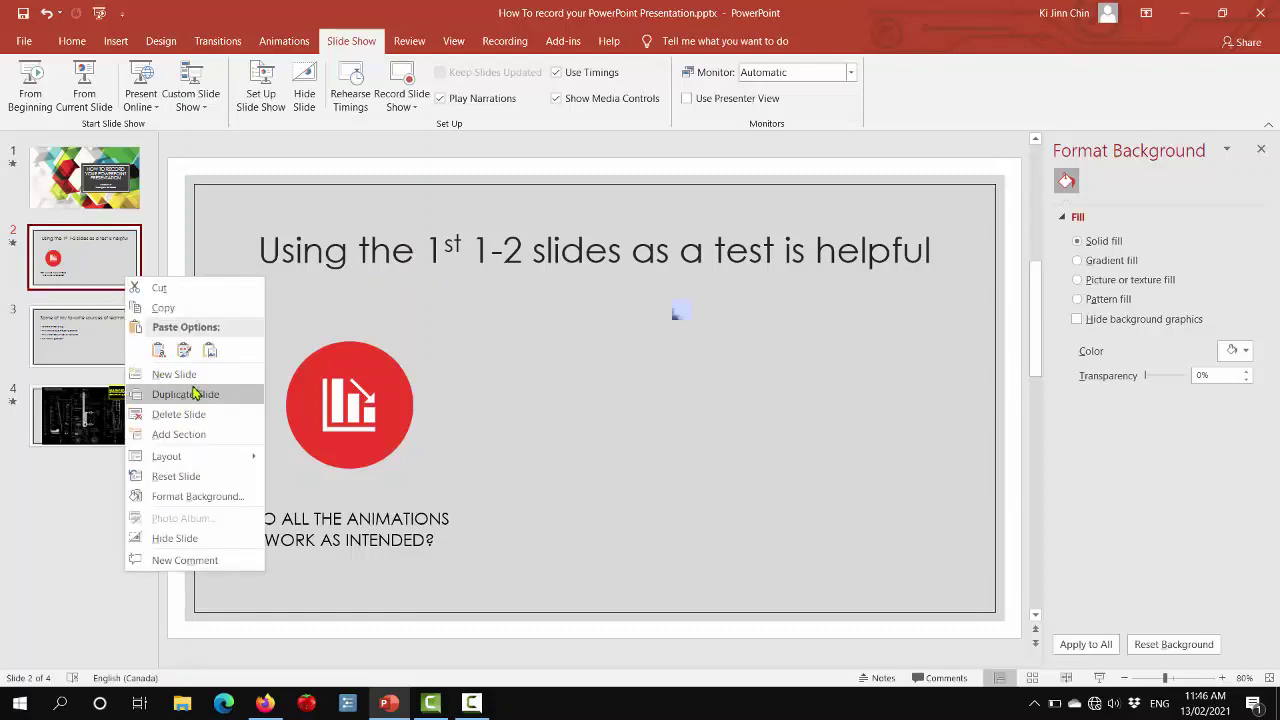
{"action": "left_click", "coordinate": [188, 376]}
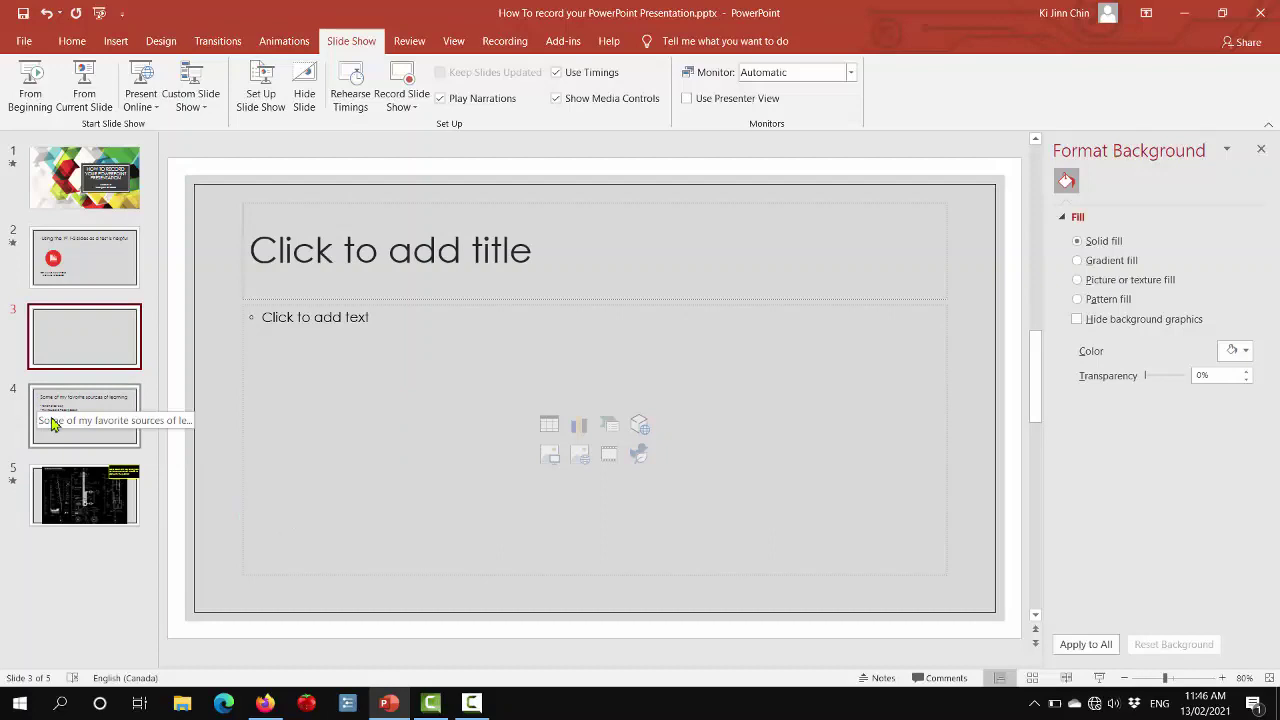
{"action": "right_click", "coordinate": [99, 335]}
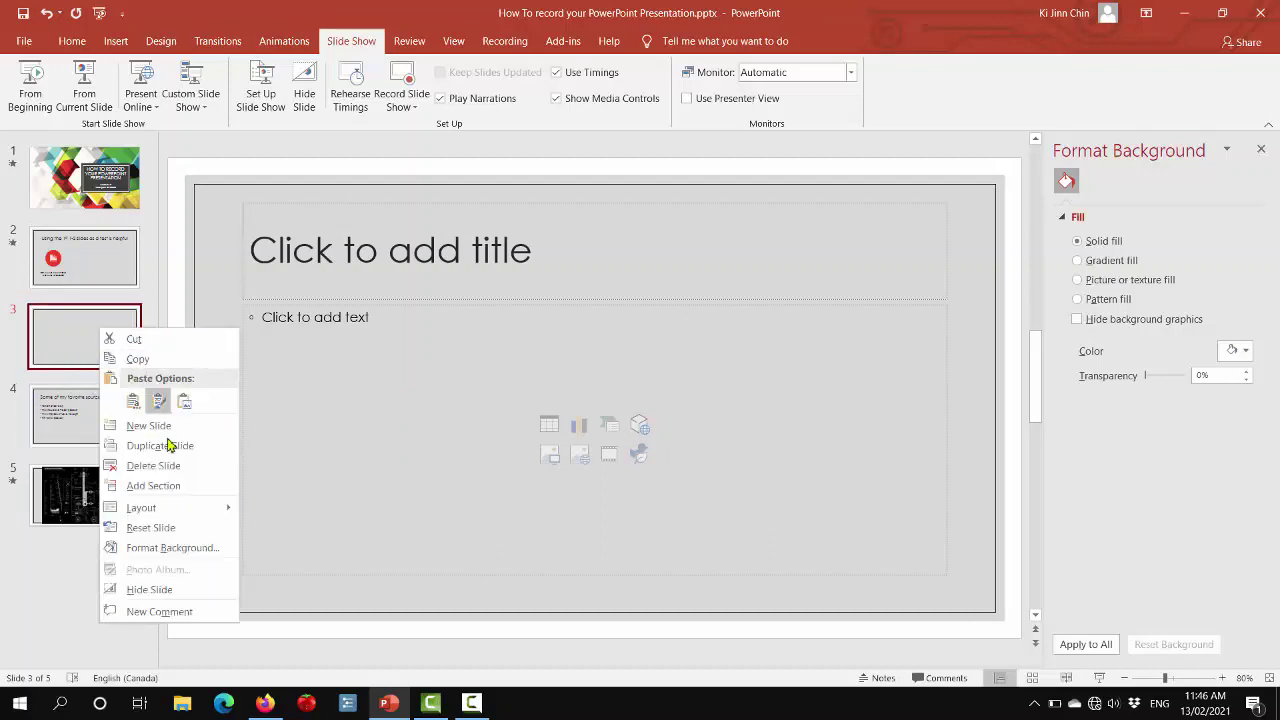
{"action": "left_click", "coordinate": [184, 467]}
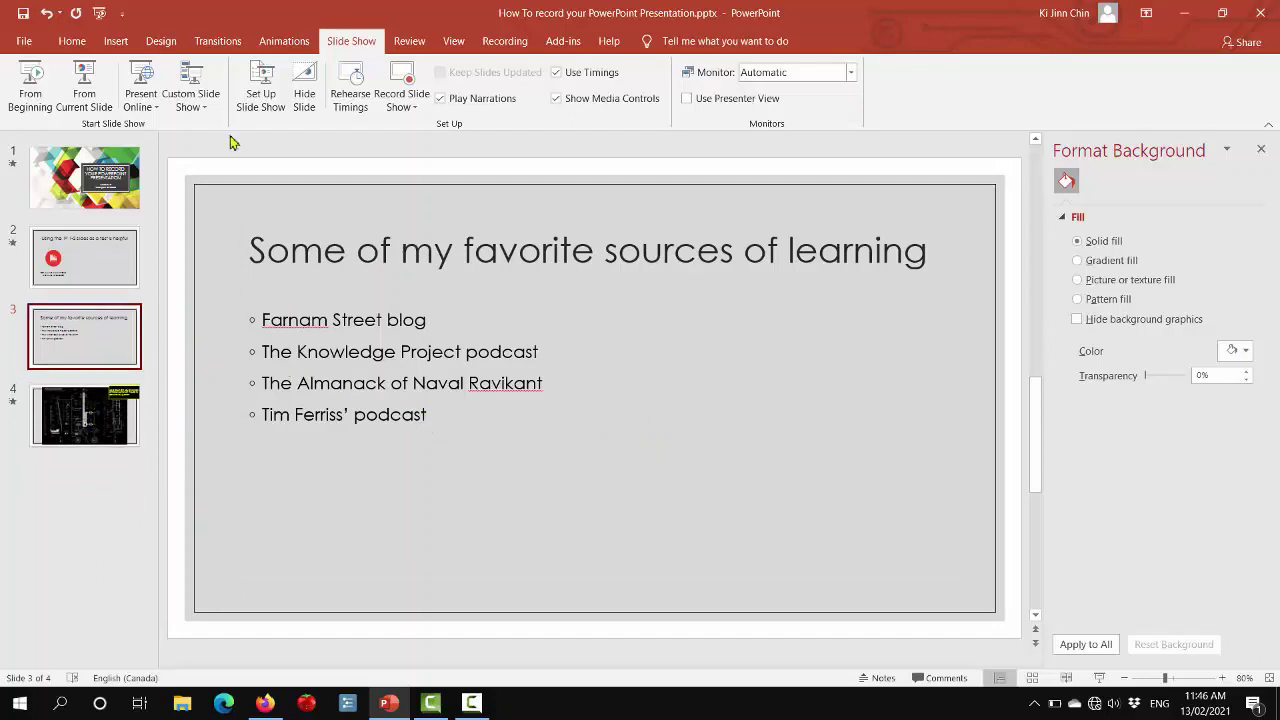
- Record narration for the slide show, then stop and exit back to editing with Esc
{"action": "left_click", "coordinate": [405, 80]}
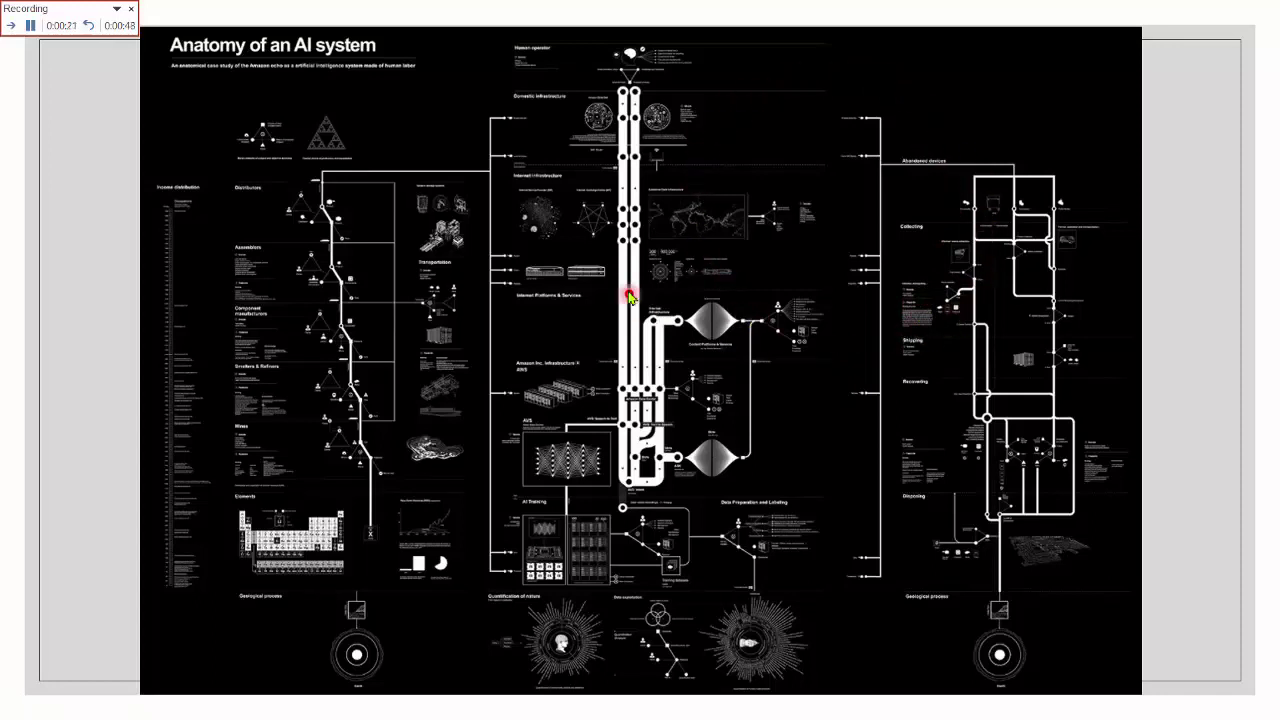
{"action": "key", "text": "Escape"}
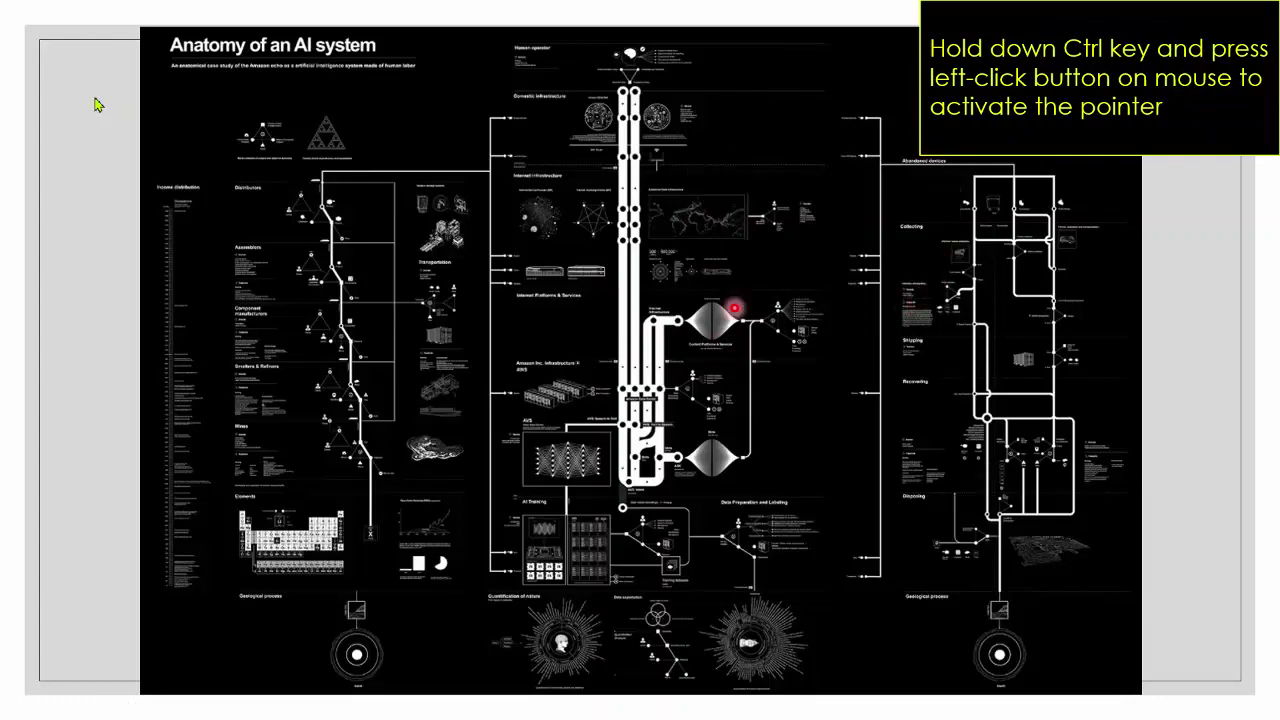
{"action": "key", "text": "Escape"}
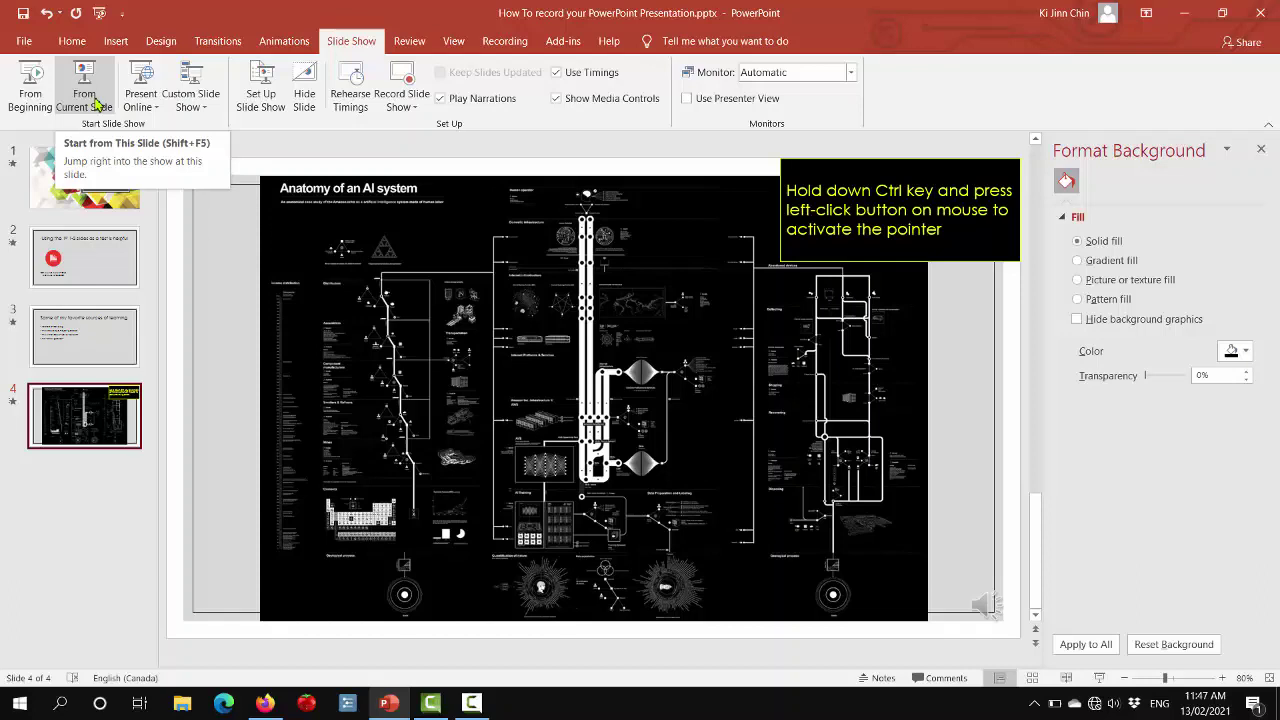
- Open Export to Video from the Recording tab and keep Full HD (1080p) quality
{"action": "left_click", "coordinate": [514, 48]}
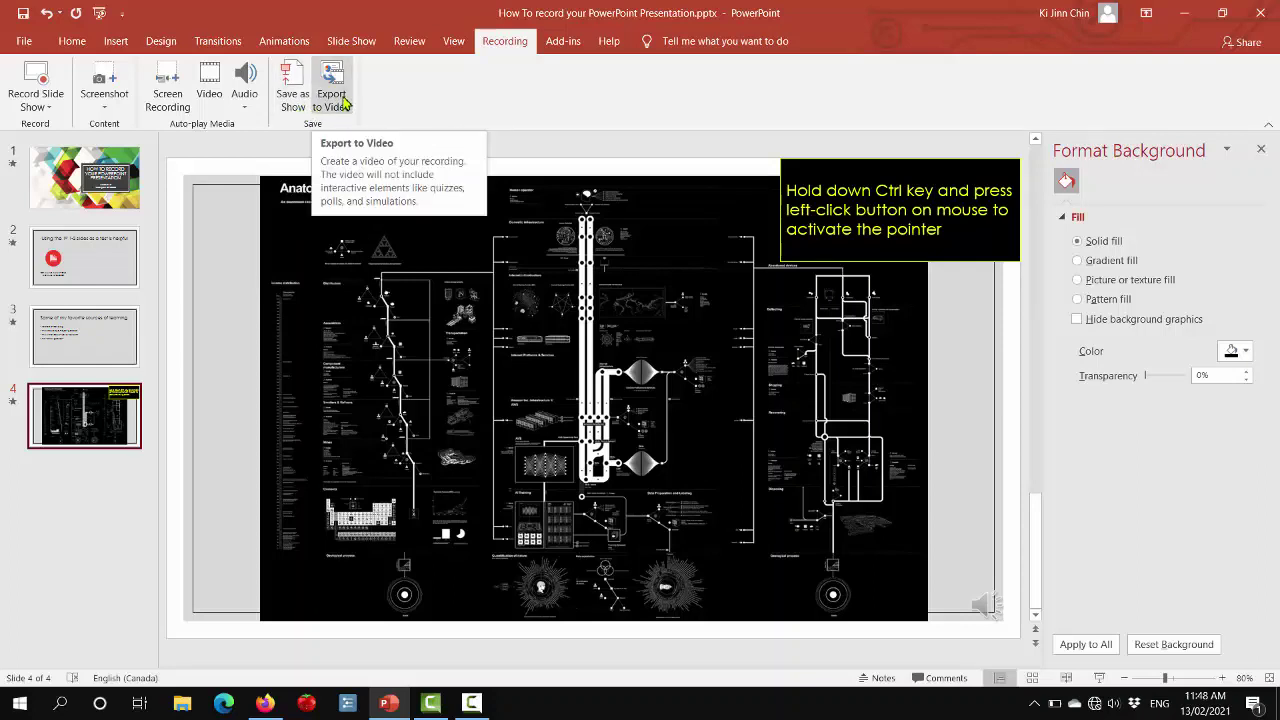
{"action": "left_click", "coordinate": [340, 100]}
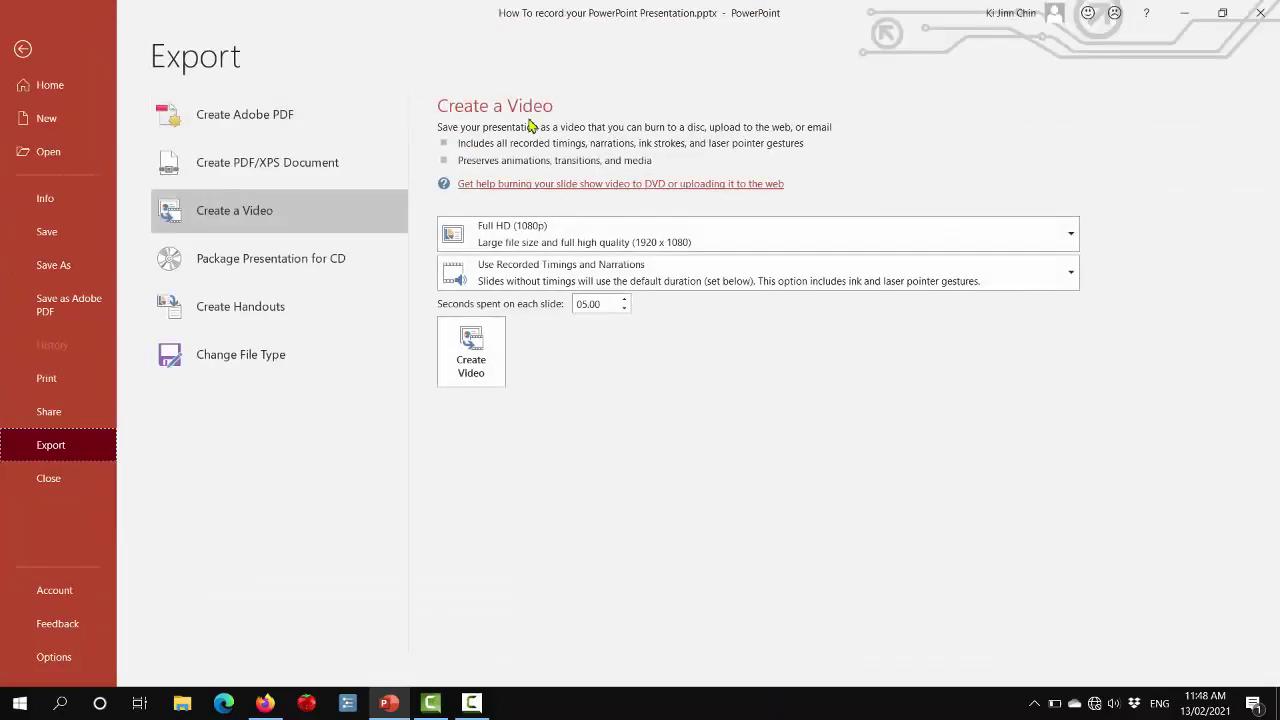
{"action": "left_click", "coordinate": [1062, 238]}
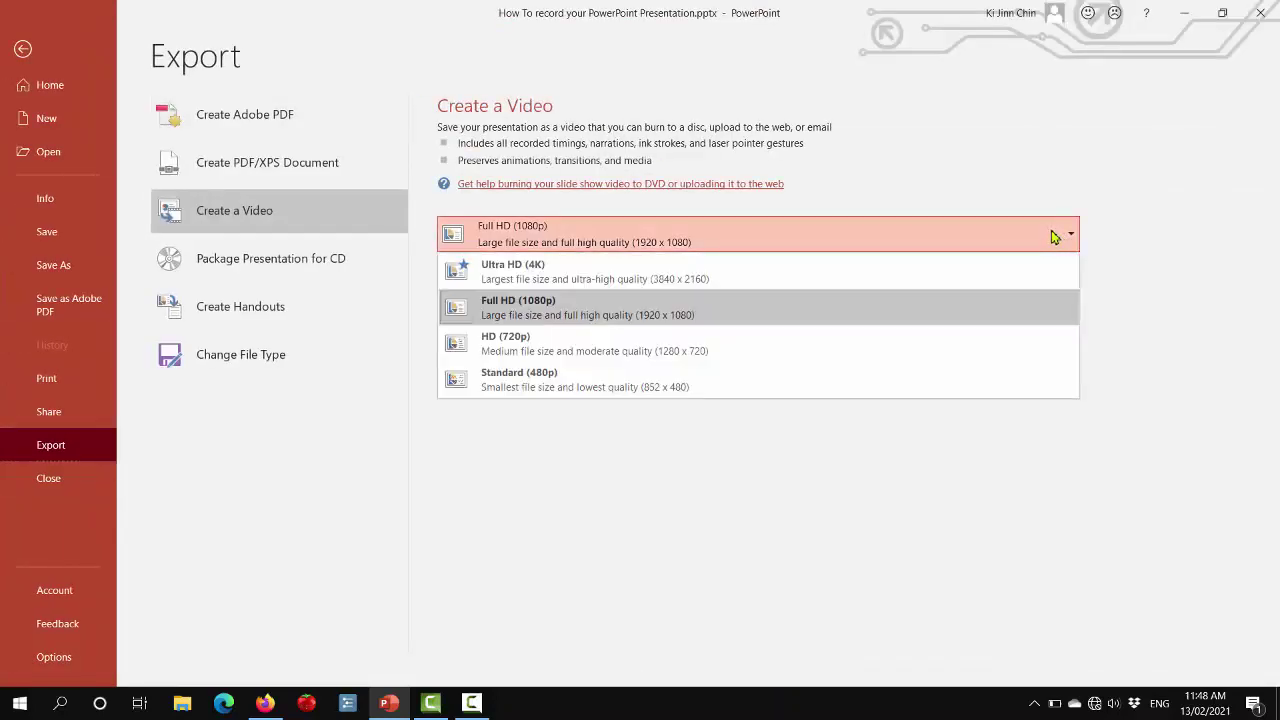
{"action": "left_click", "coordinate": [870, 319]}
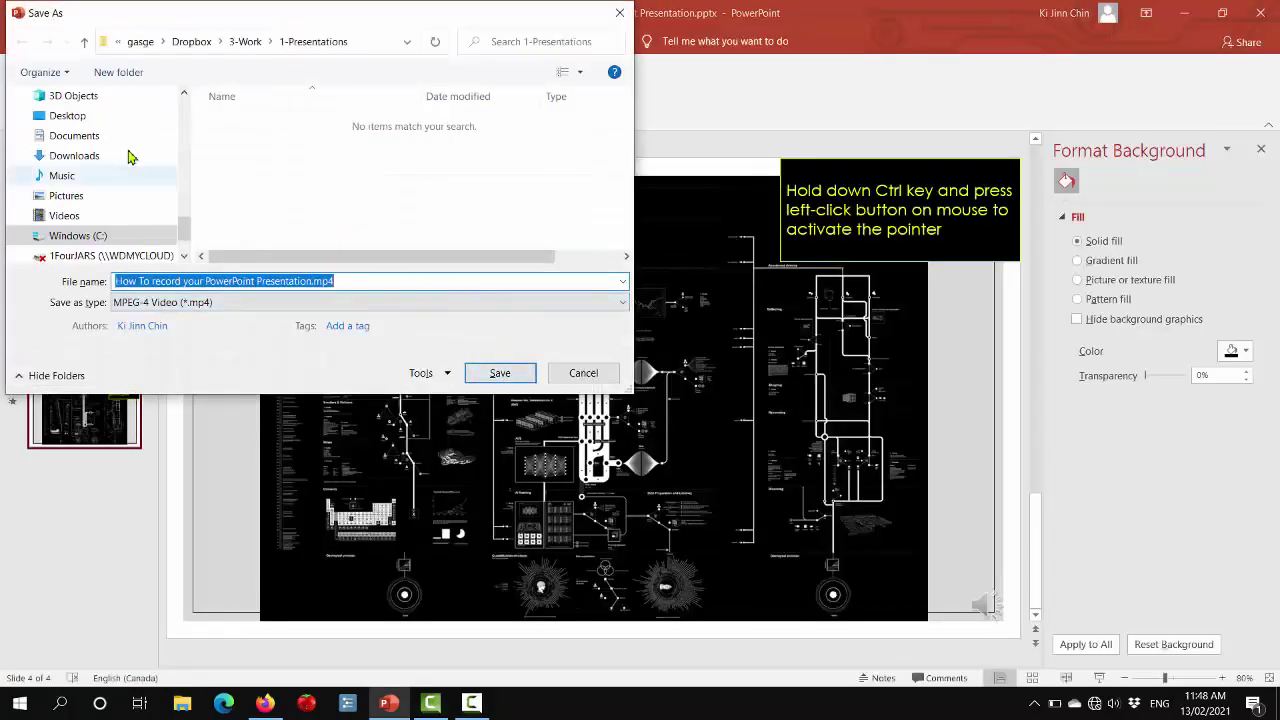
- Save 'How To record your PowerPoint Presentation.mp4' into the Desktop folder
{"action": "left_click", "coordinate": [78, 117]}
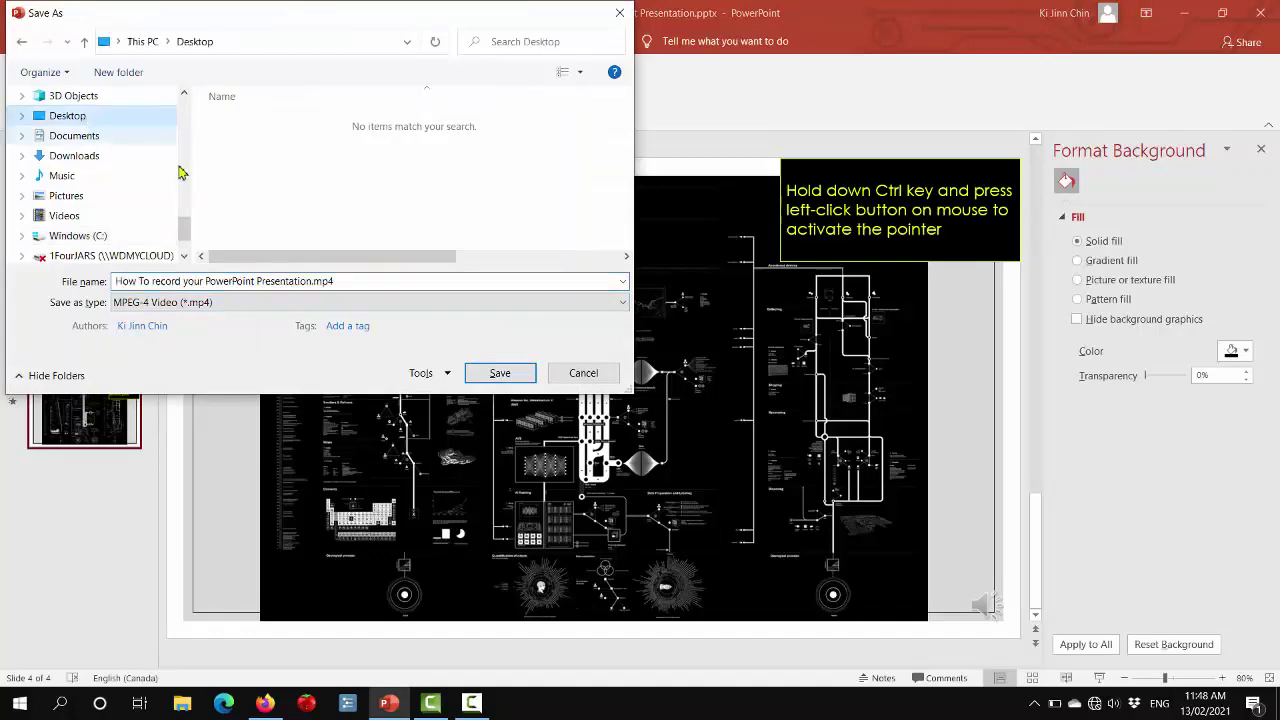
{"action": "left_click", "coordinate": [500, 373]}
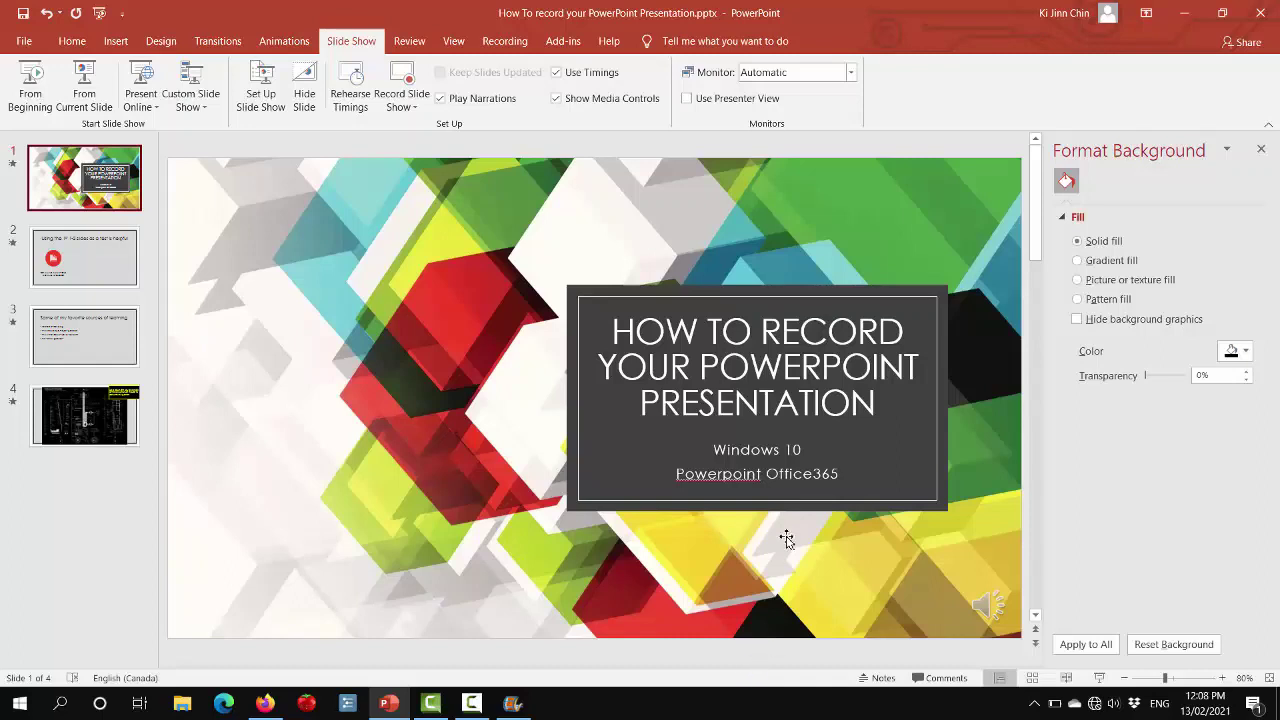
- Minimize PowerPoint and play the exported MP4 from its desktop icon
{"action": "left_click", "coordinate": [1184, 24]}
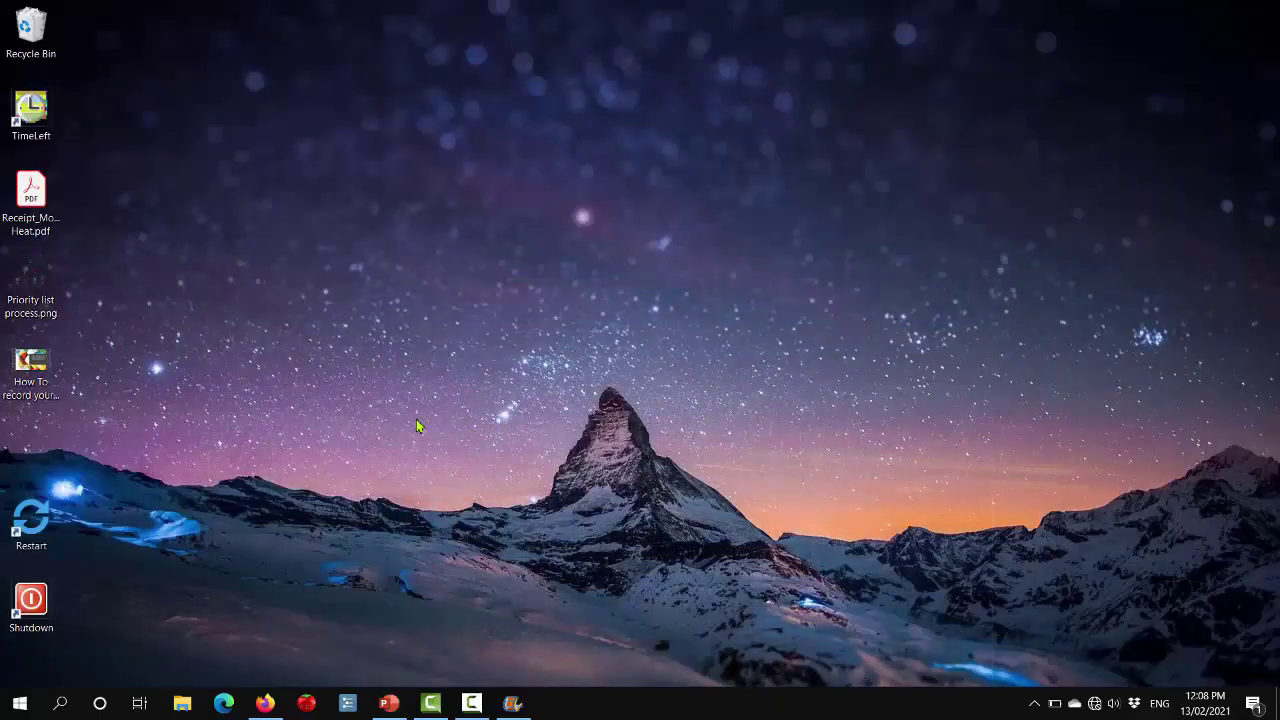
{"action": "left_click", "coordinate": [45, 385]}
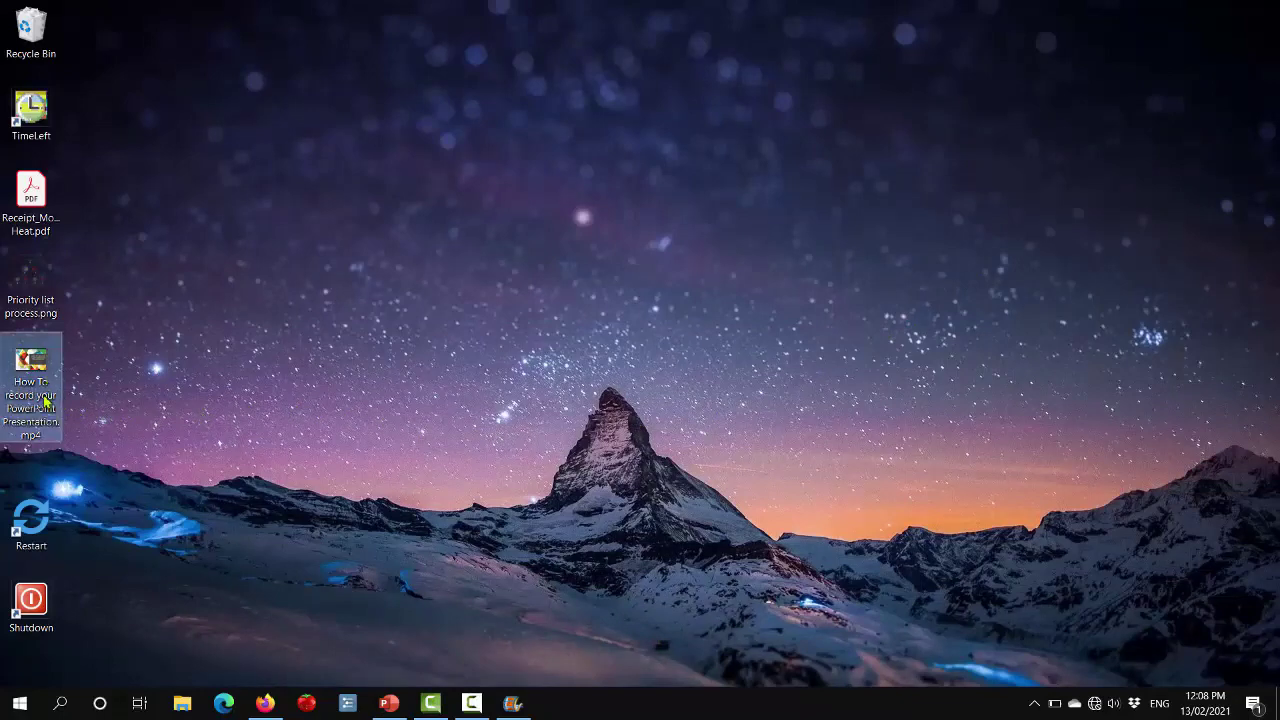
{"action": "double_click", "coordinate": [55, 402]}
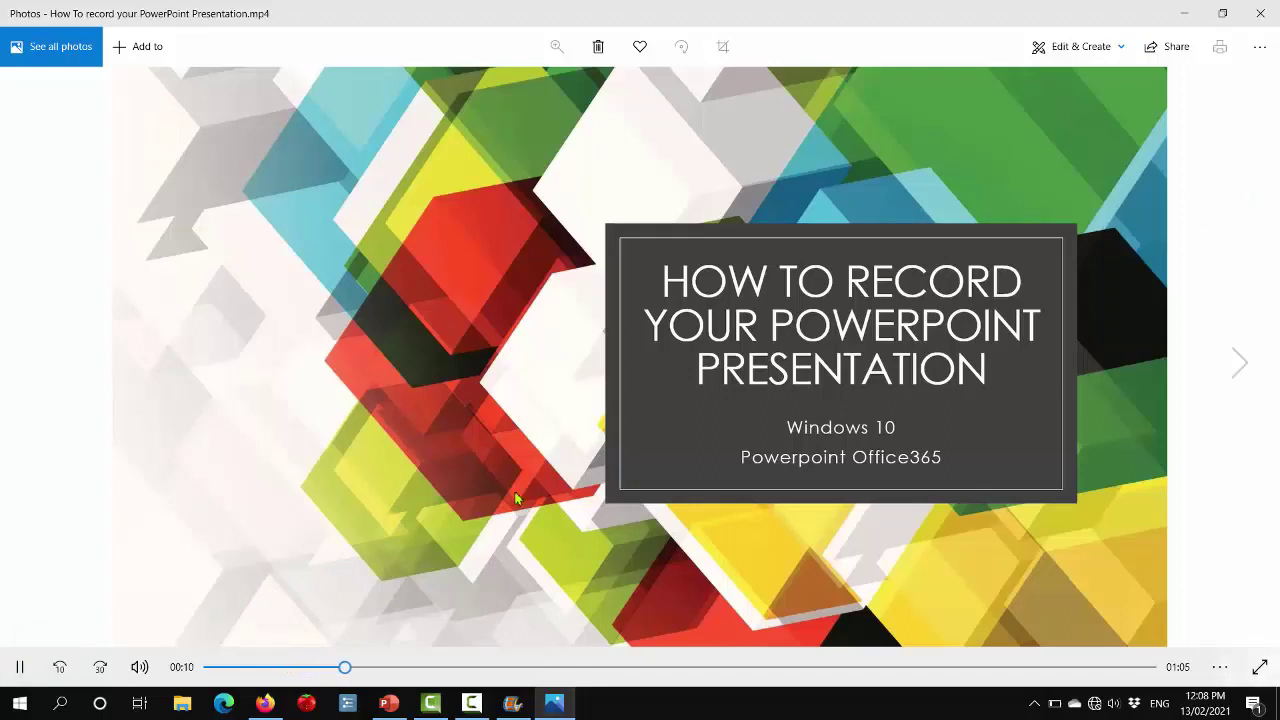
- Pause the video playback in Photos and close the player
{"action": "left_click", "coordinate": [20, 667]}
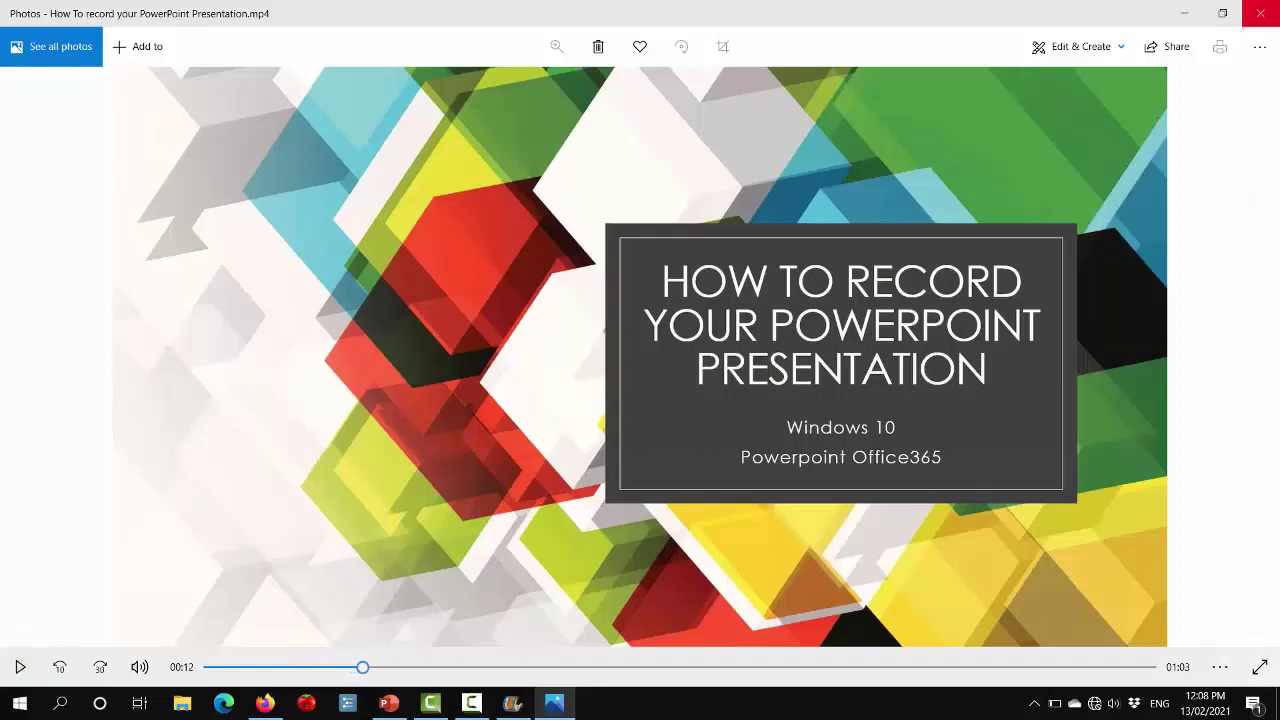
{"action": "left_click", "coordinate": [1270, 13]}
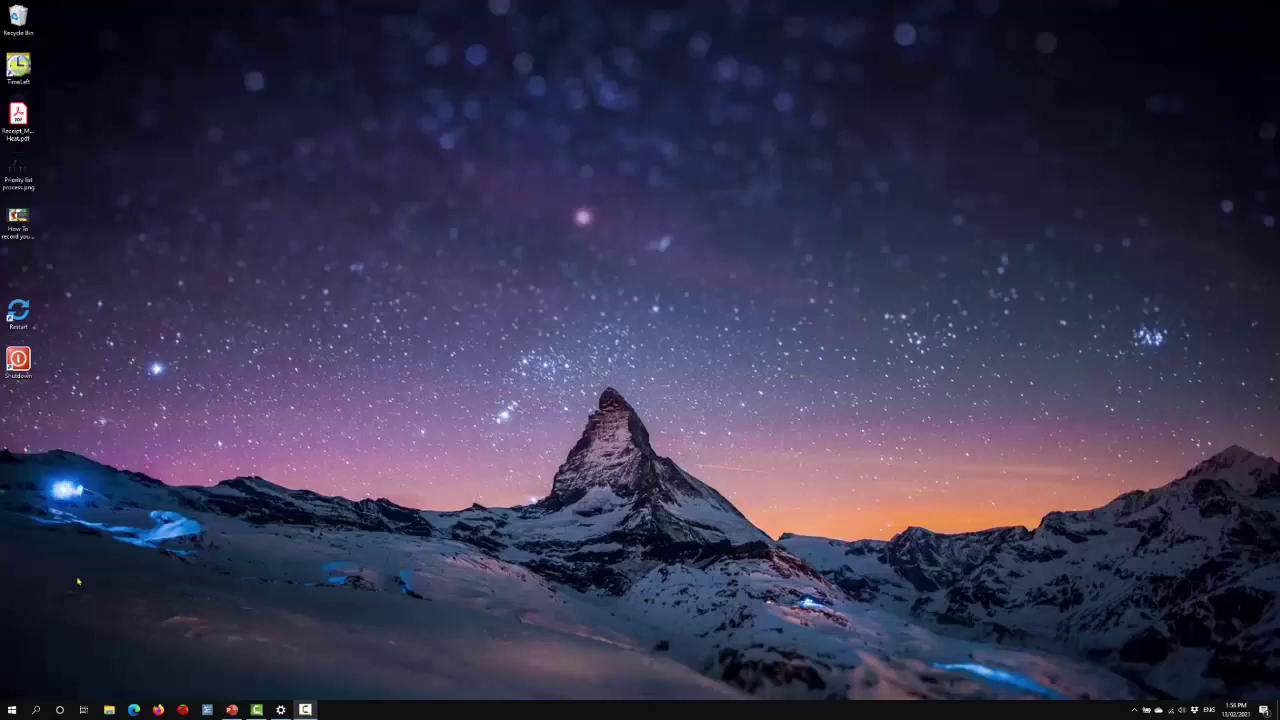
- Search 'video' in the Start menu and launch Video editor
{"action": "left_click", "coordinate": [15, 710]}
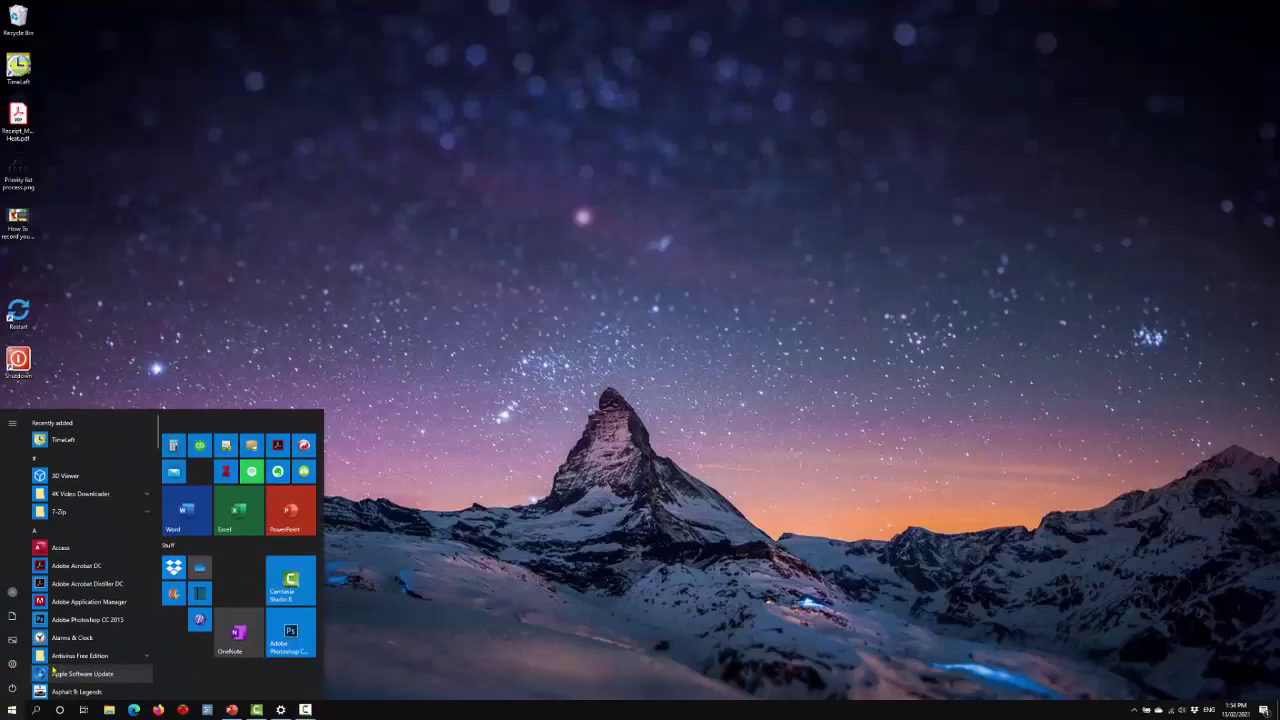
{"action": "type", "text": "video"}
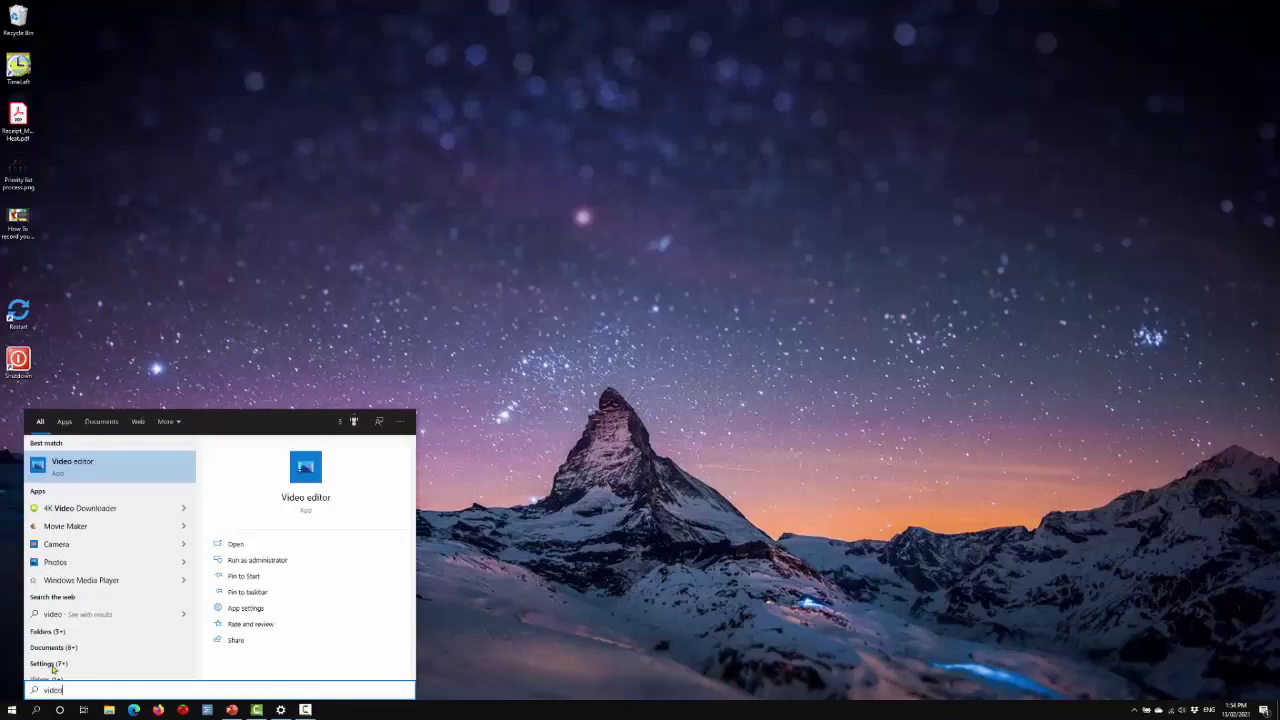
{"action": "left_click", "coordinate": [238, 546]}
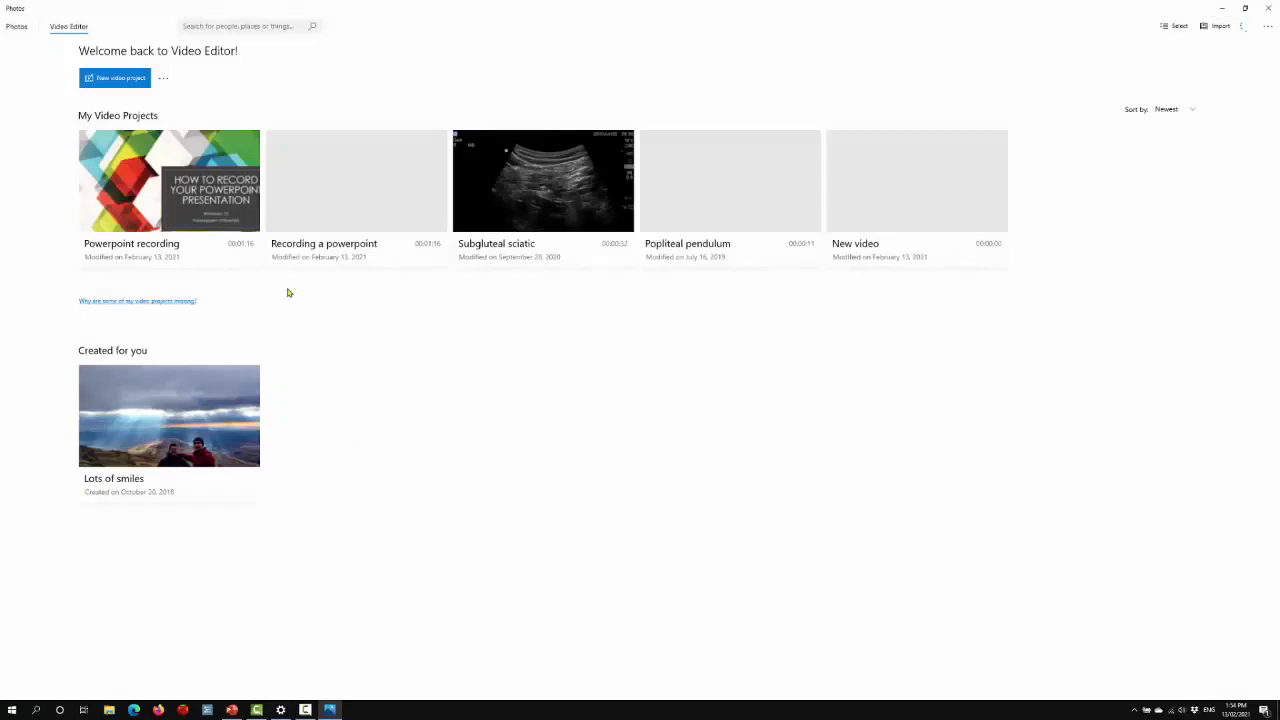
- Create a new video project named 'REcording a powerpoint'
{"action": "left_click", "coordinate": [129, 77]}
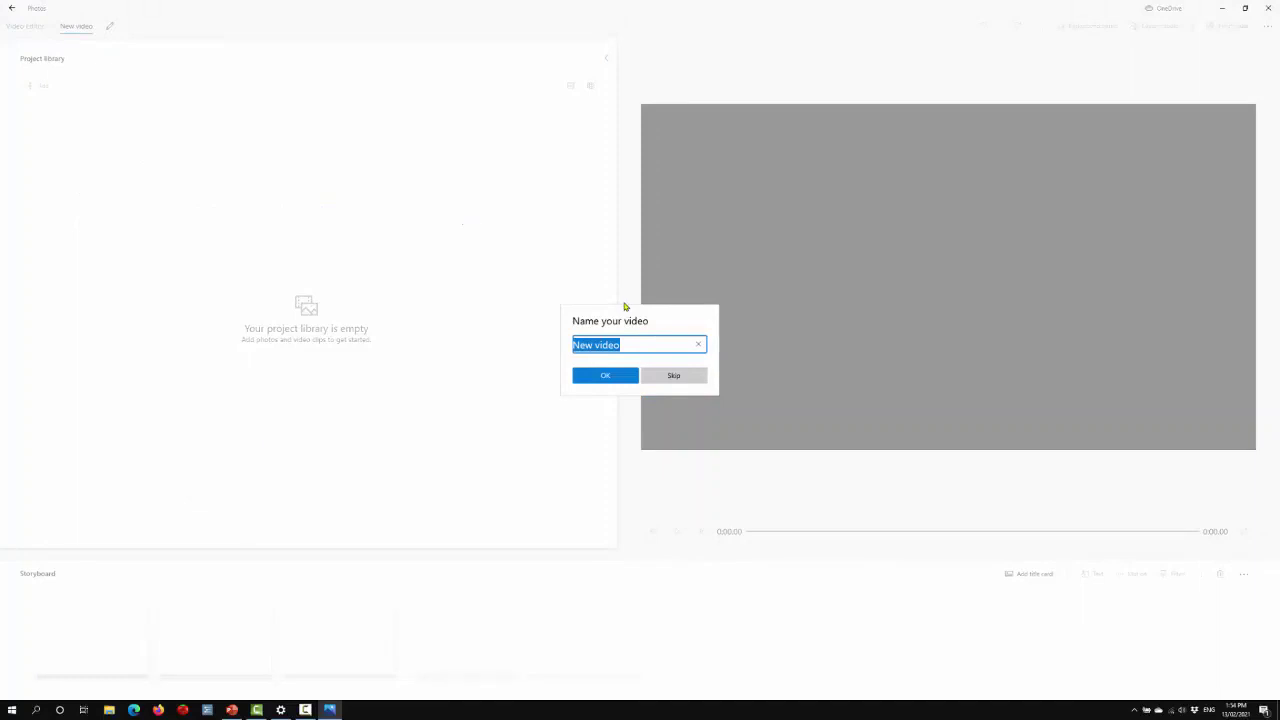
{"action": "type", "text": "REcording a powerpoint"}
{"action": "left_click", "coordinate": [632, 373]}
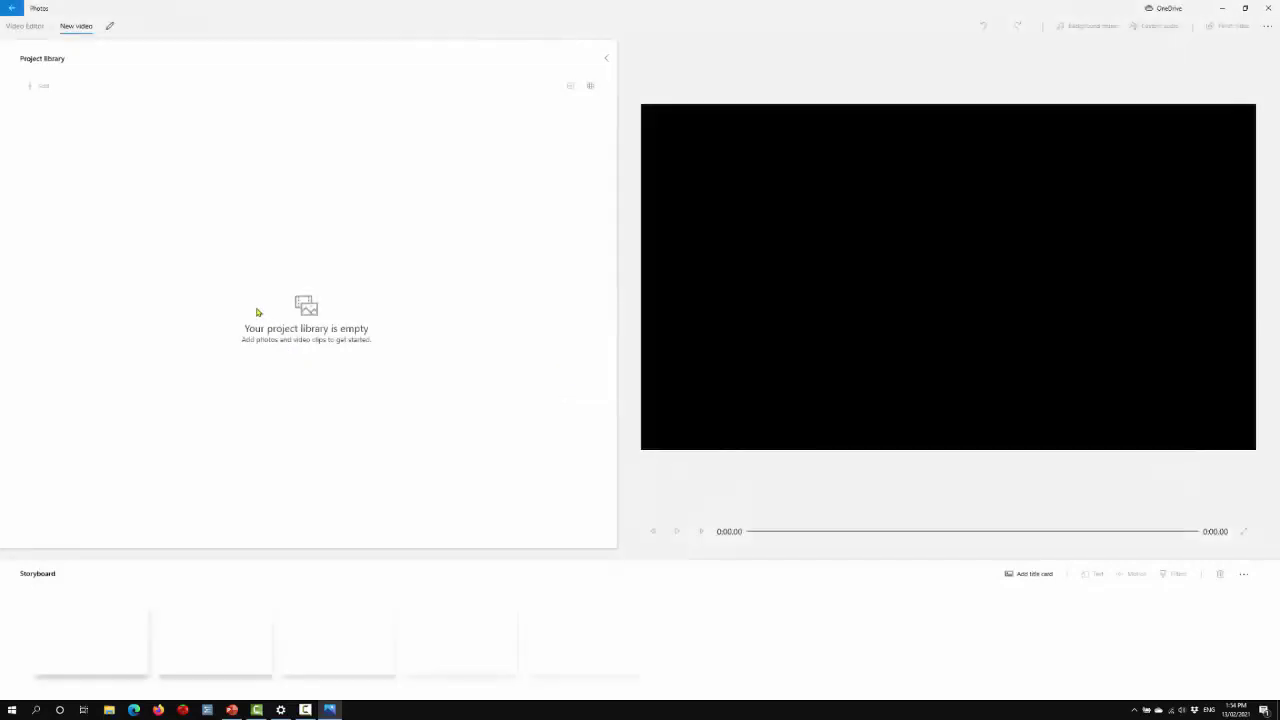
- Import the exported presentation MP4 from the Desktop into the project
{"action": "left_click", "coordinate": [43, 94]}
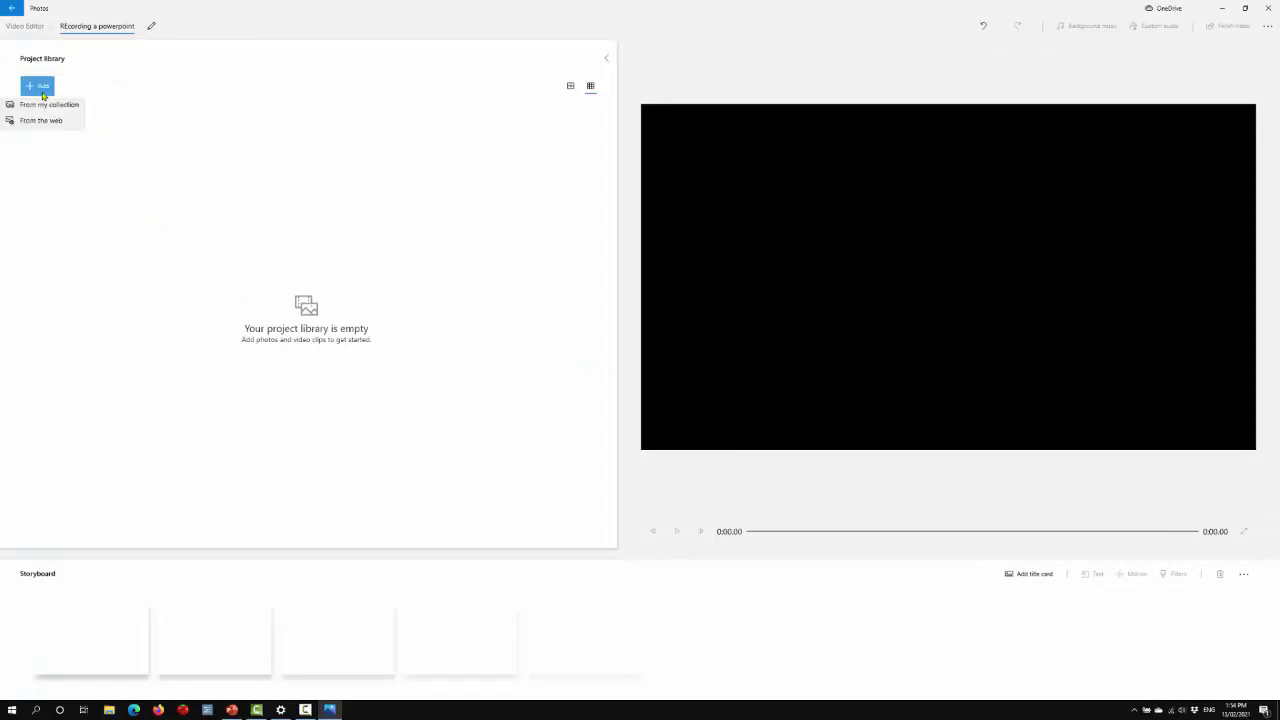
{"action": "left_click", "coordinate": [55, 115]}
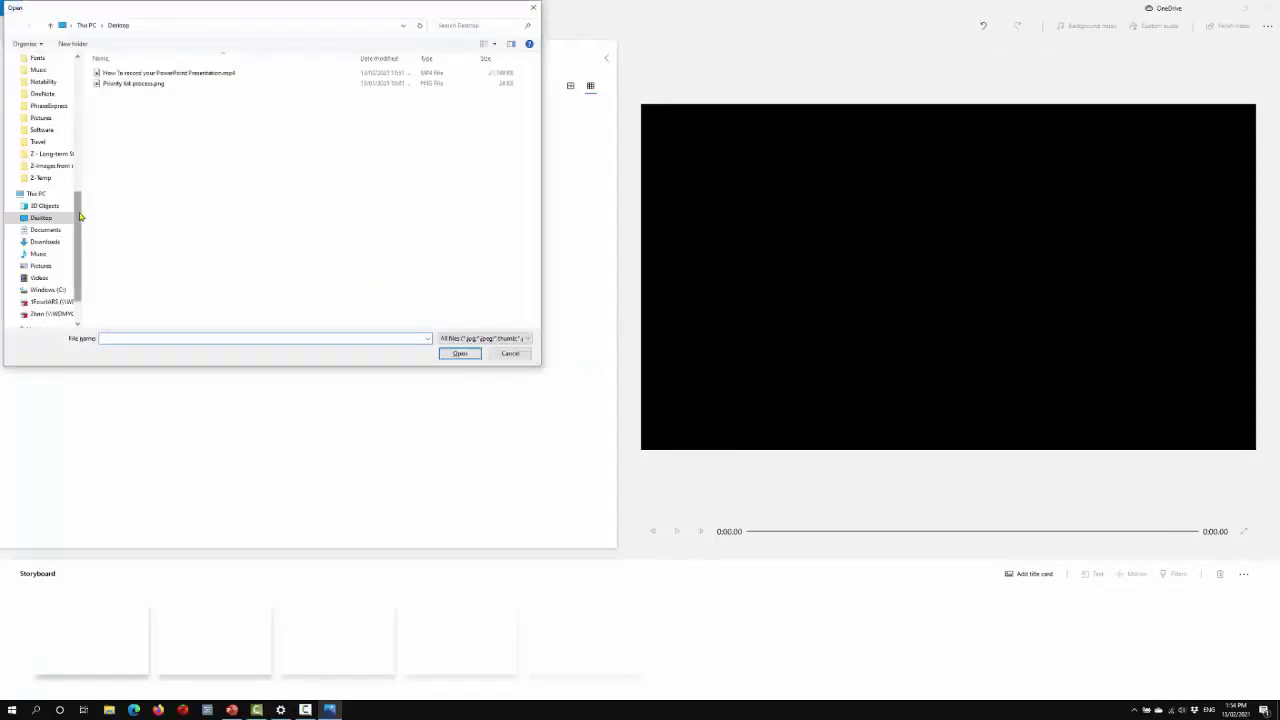
{"action": "left_click_drag", "start_coordinate": [80, 216], "coordinate": [84, 86]}
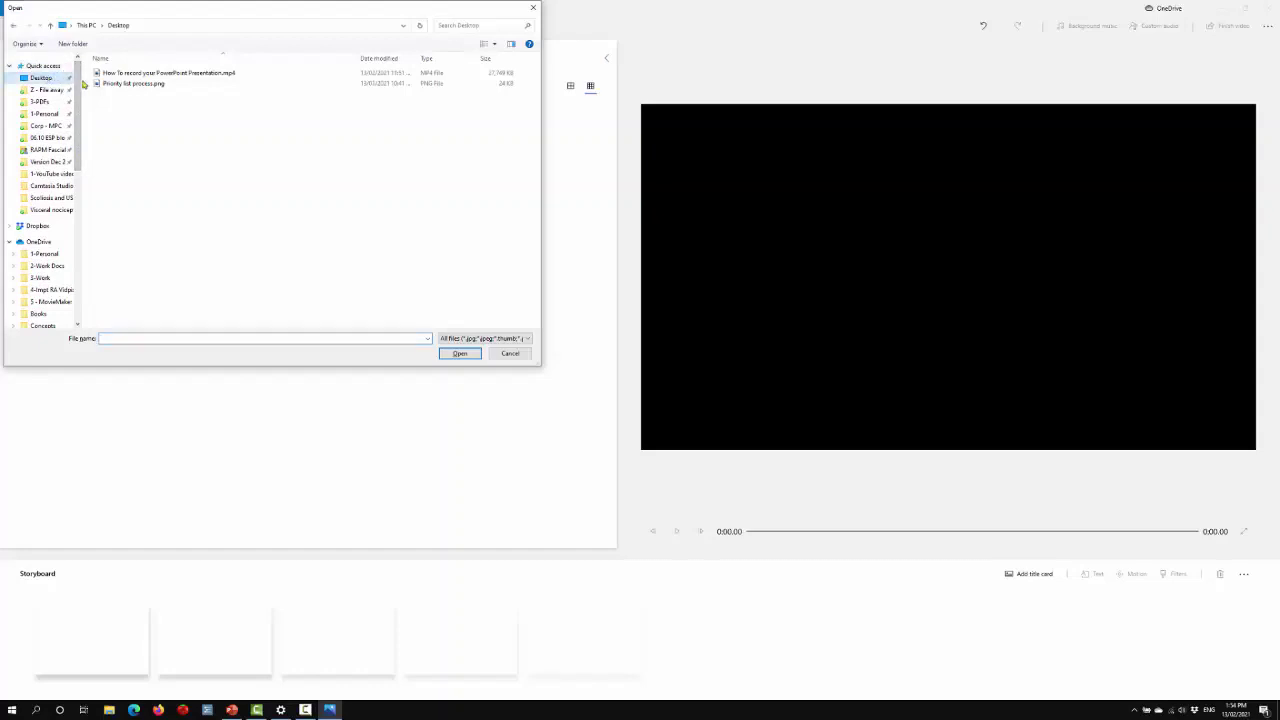
{"action": "left_click", "coordinate": [170, 73]}
{"action": "left_click", "coordinate": [462, 355]}
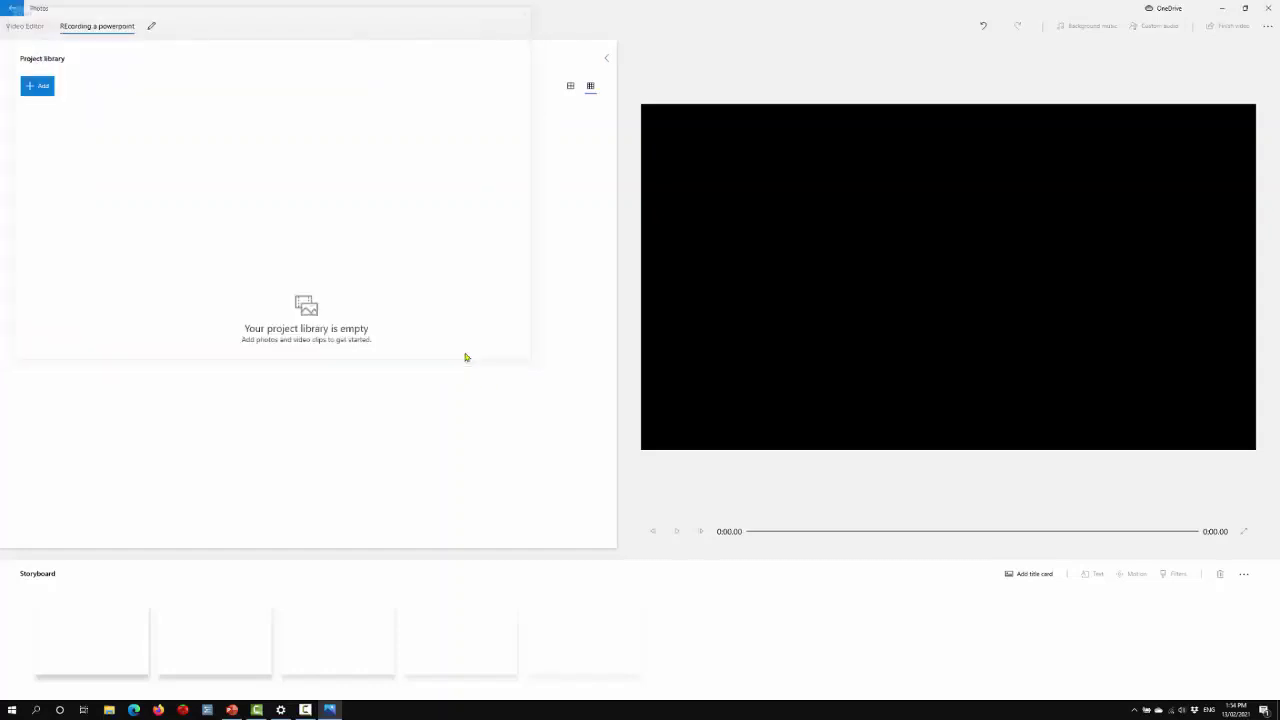